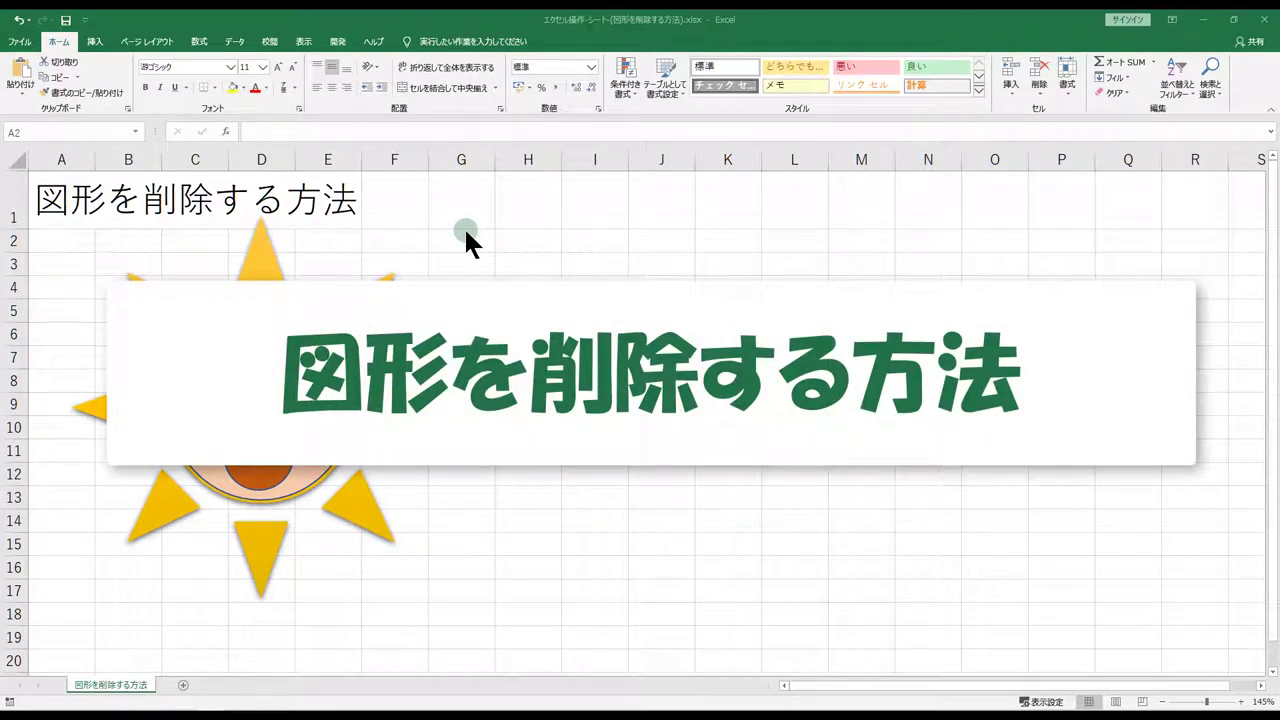
- Select cell A2 and display the Selection list of all objects on the sheet
click(42, 241)
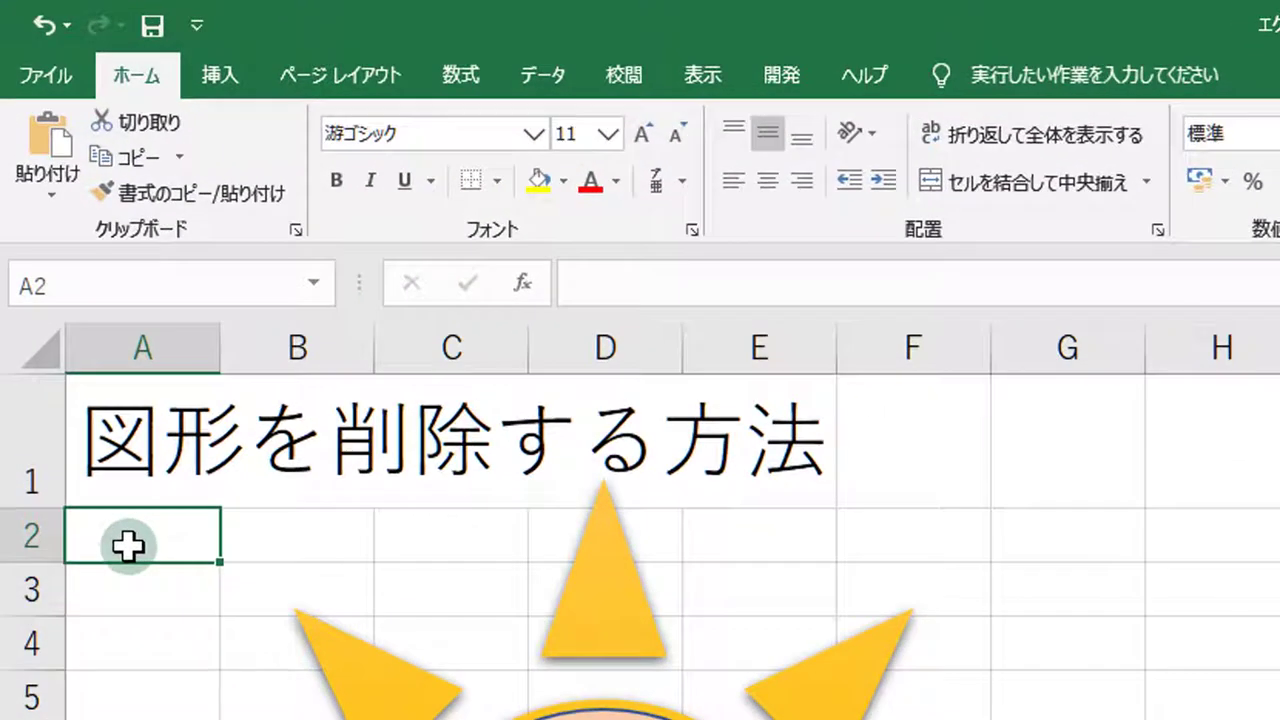
click(132, 80)
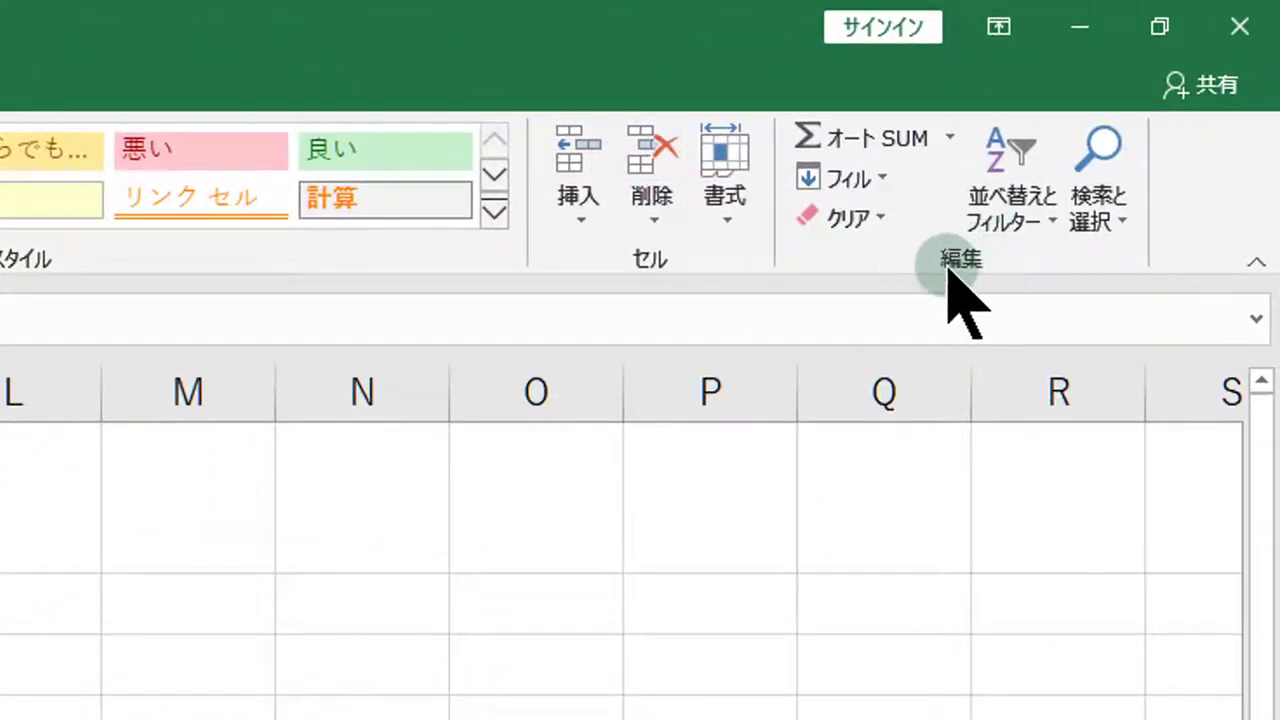
click(1126, 222)
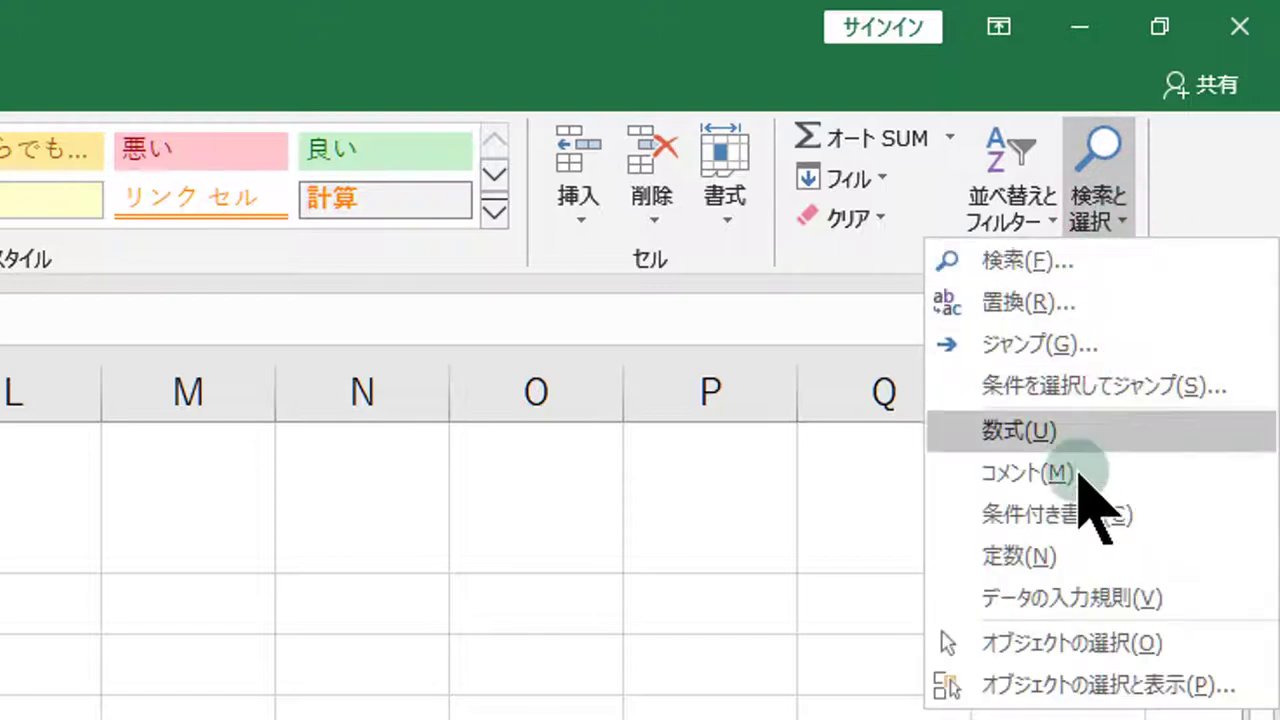
click(1097, 686)
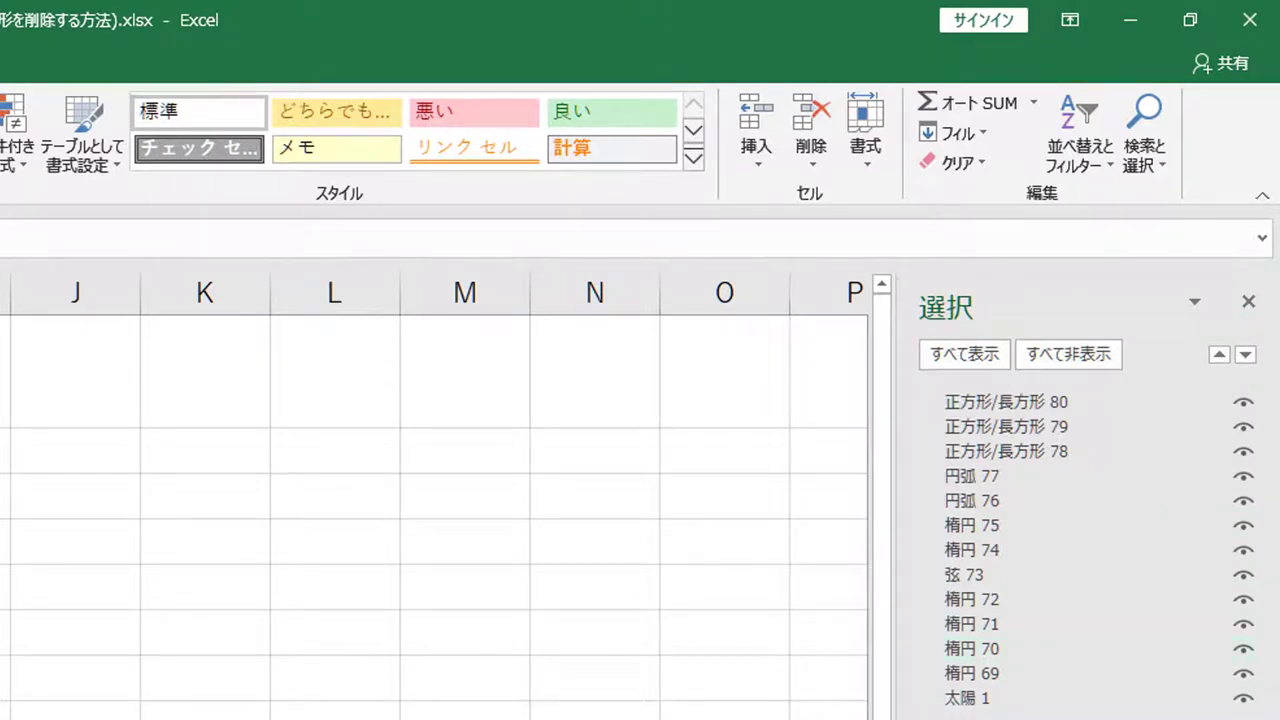
click(1034, 453)
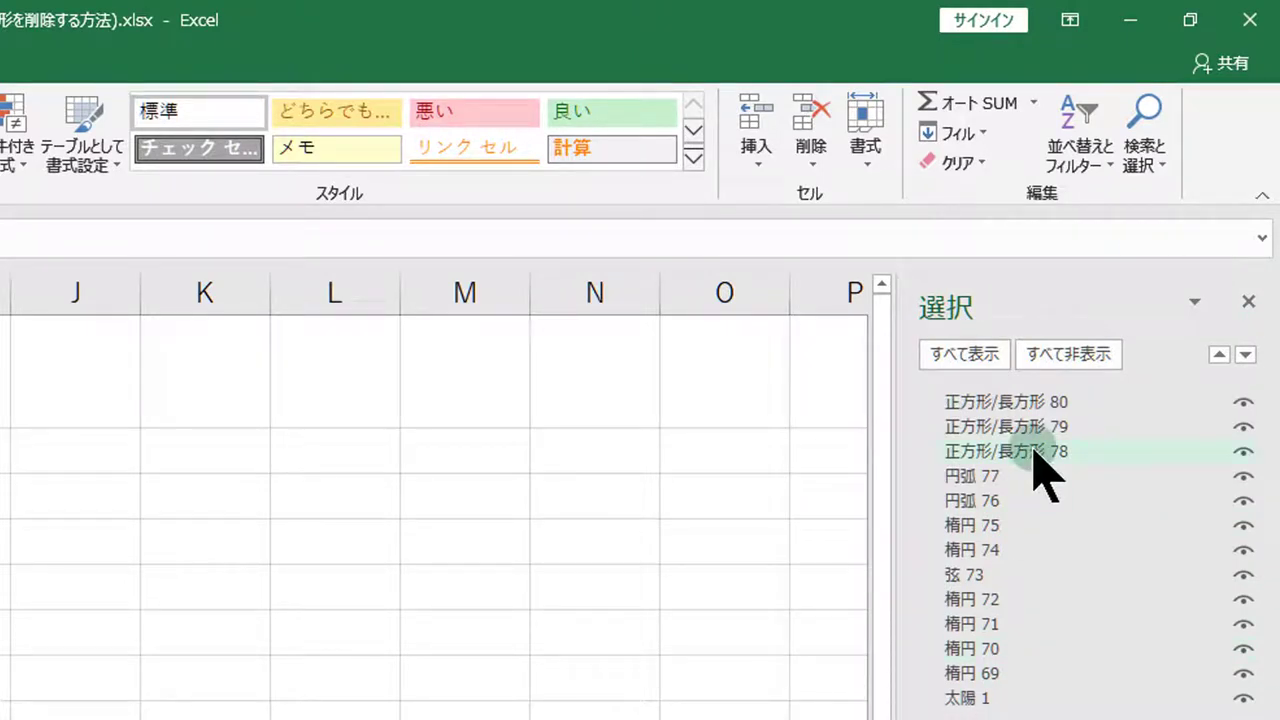
click(1160, 172)
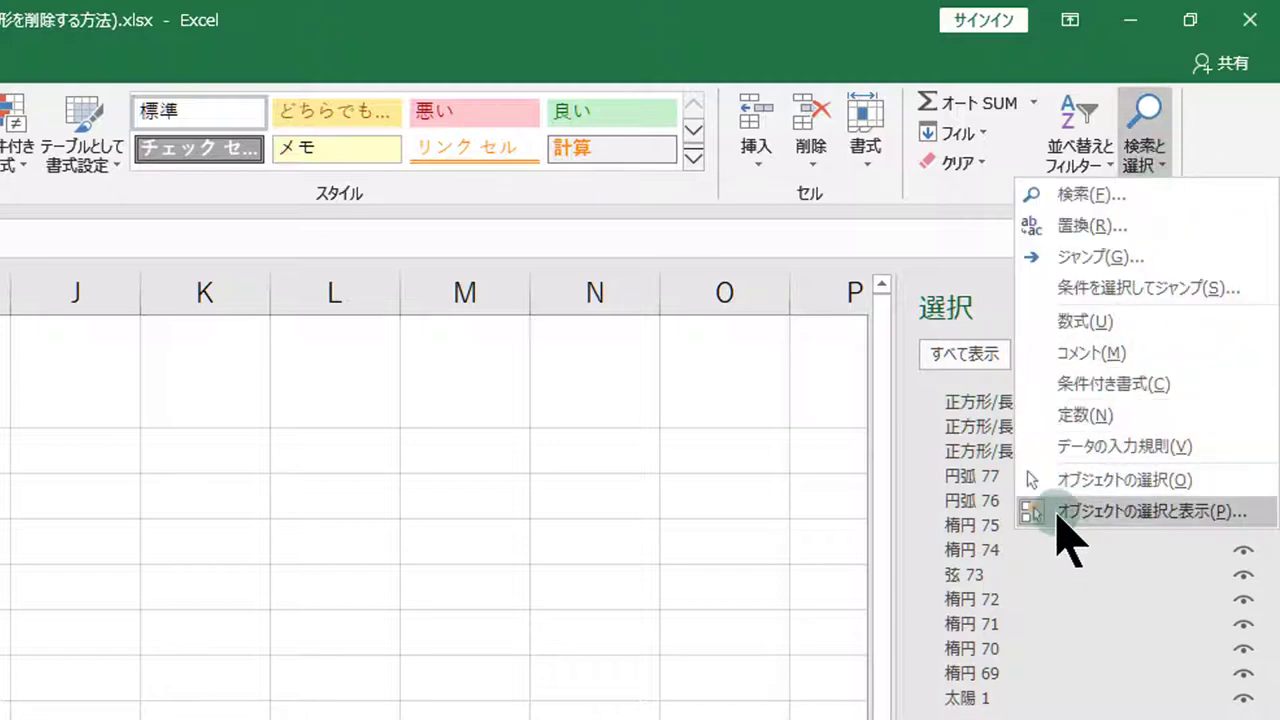
click(1135, 510)
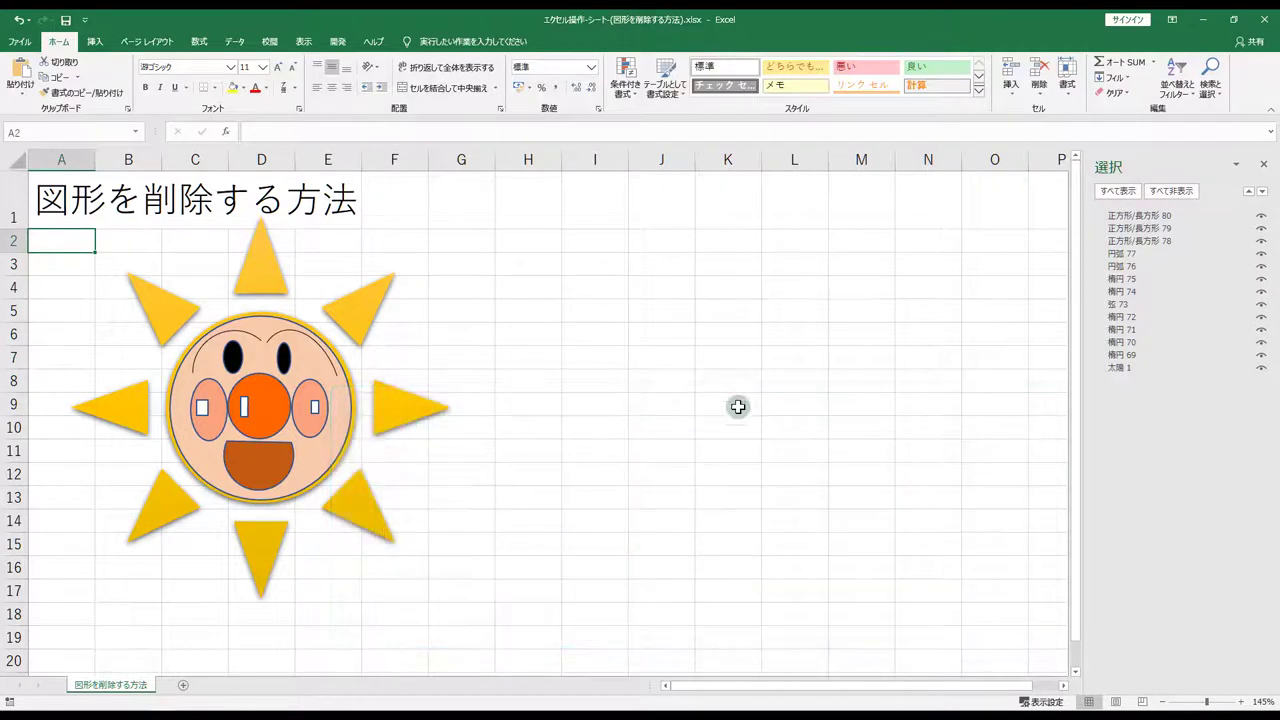
click(1218, 96)
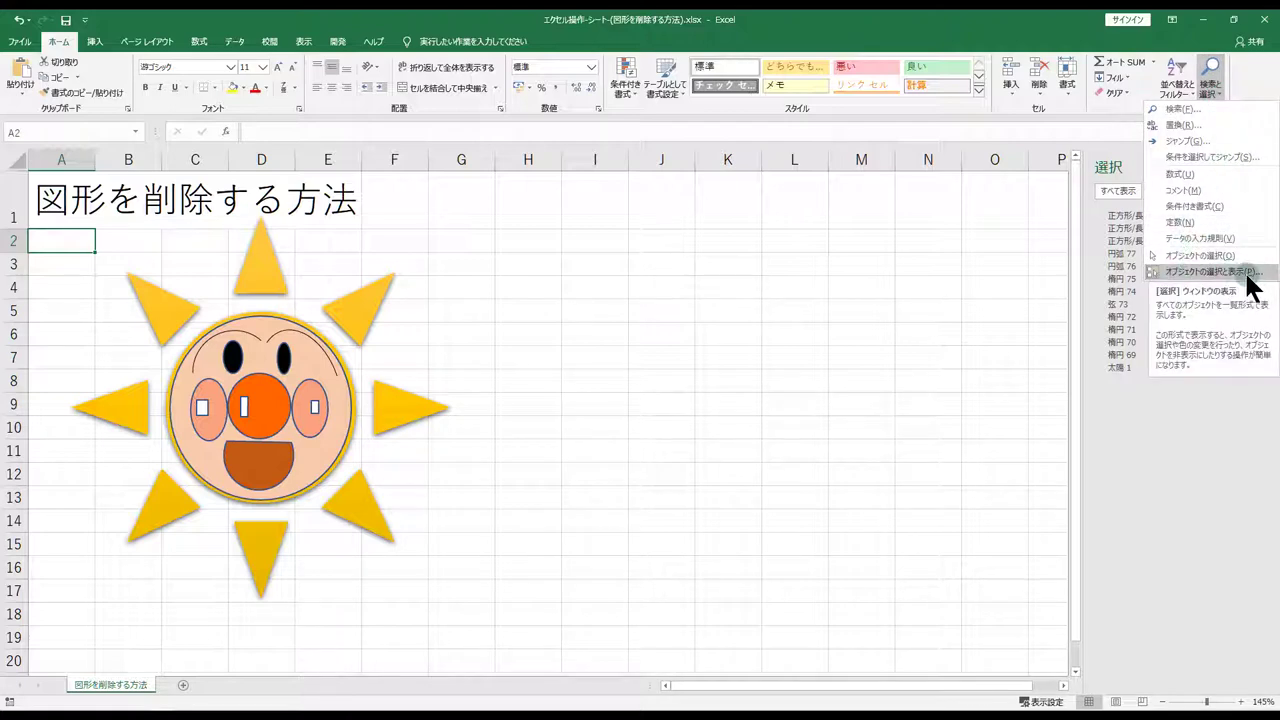
click(1139, 393)
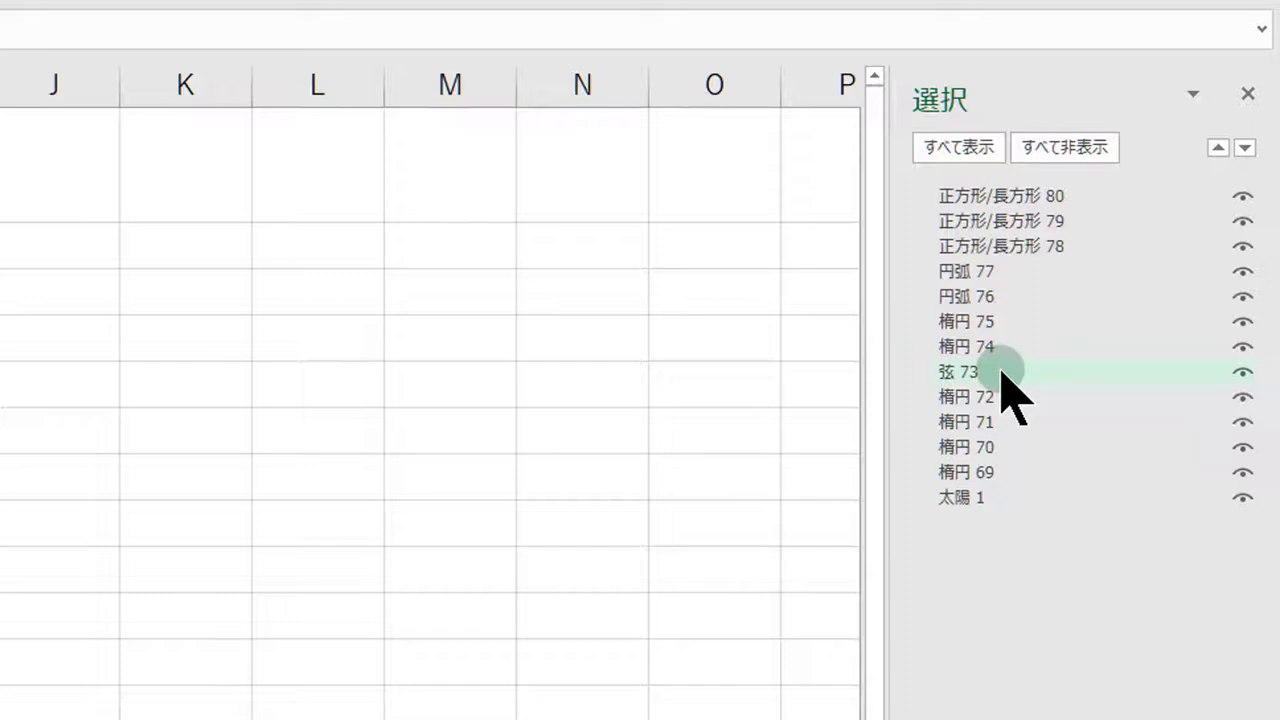
- Delete the listed shapes 太陽 1, 楕円 71, 楕円 75, 正方形/長方形 78, 正方形/長方形 80, 円弧 77 and 弦 73 in one multiple selection
click(971, 497)
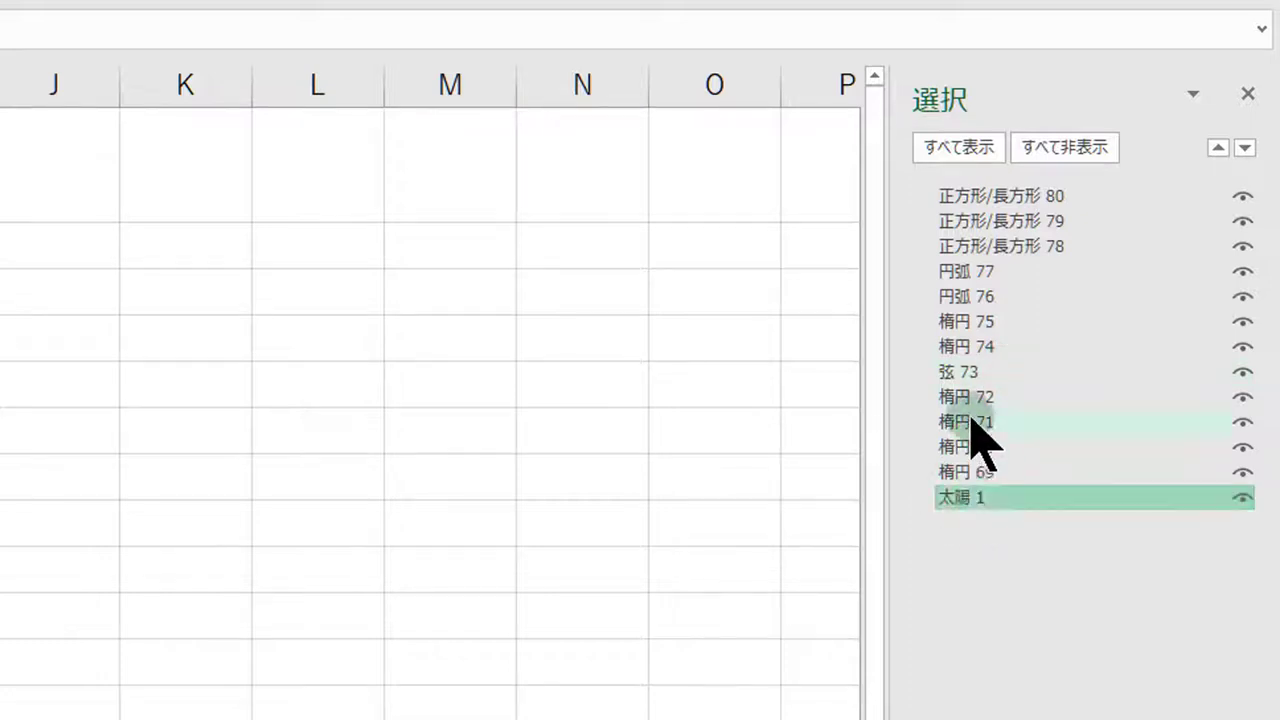
key(ctrl)
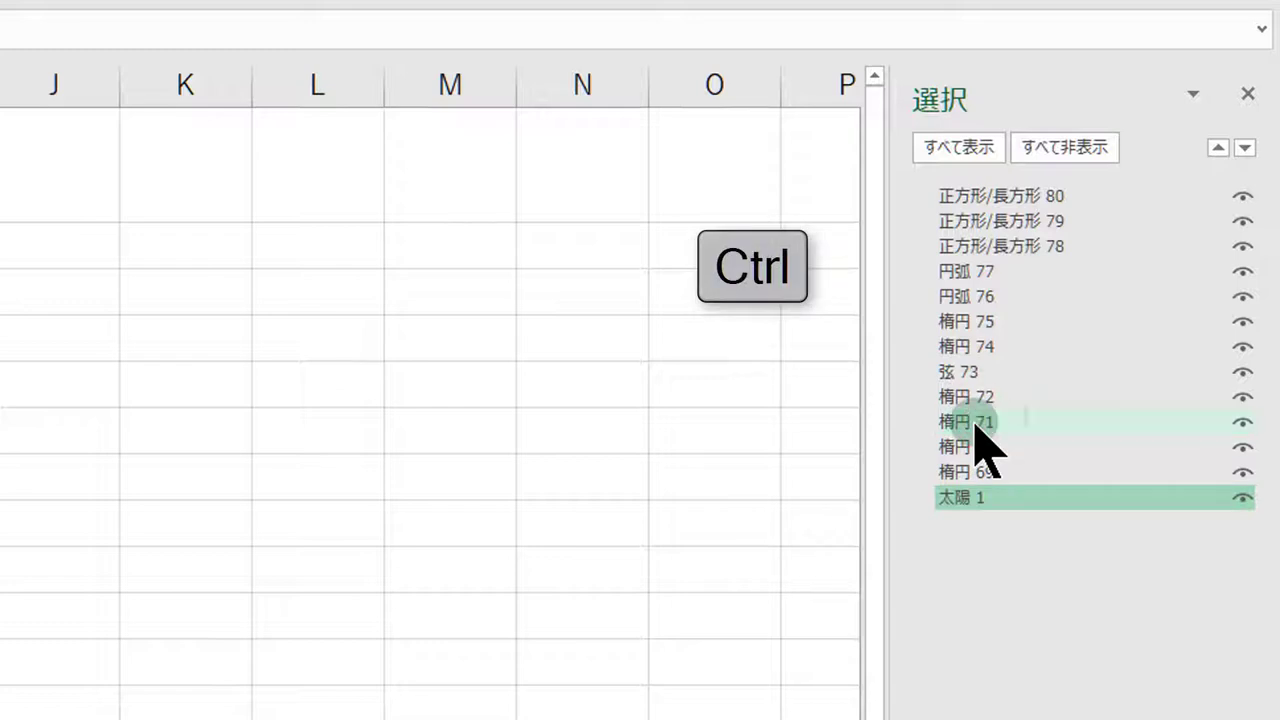
ctrl+click(978, 423)
ctrl+click(992, 321)
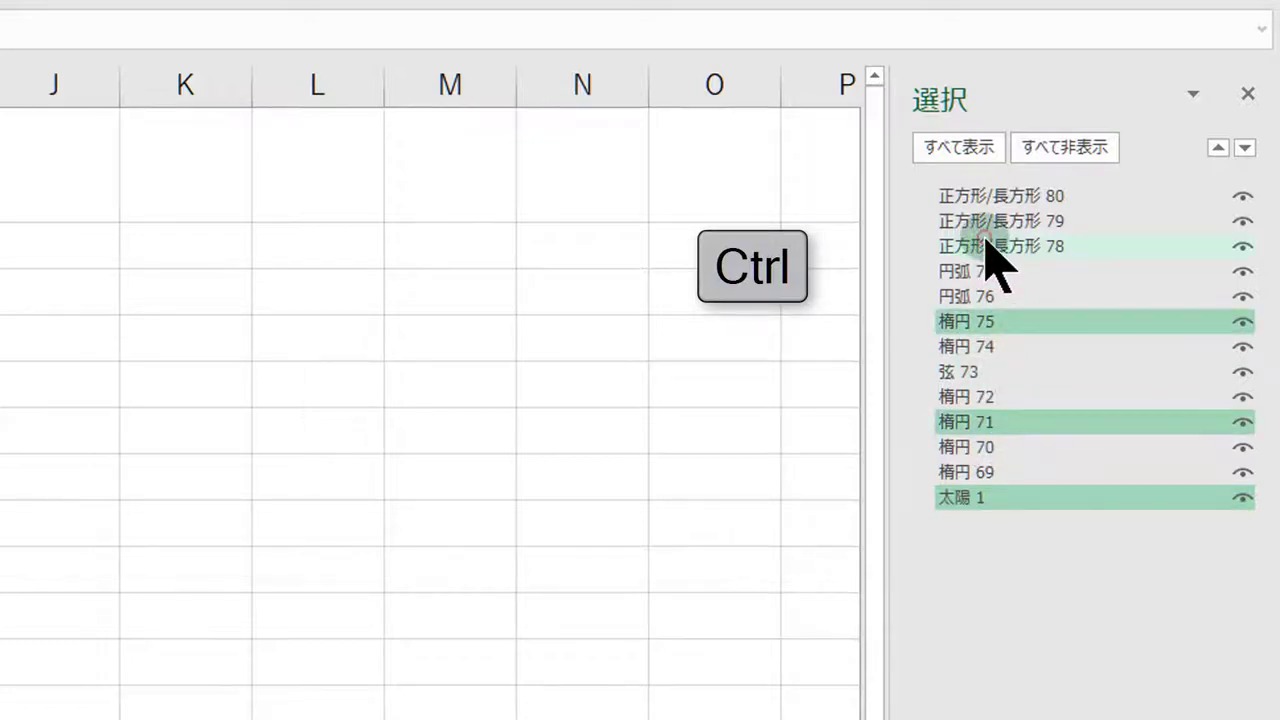
ctrl+click(985, 246)
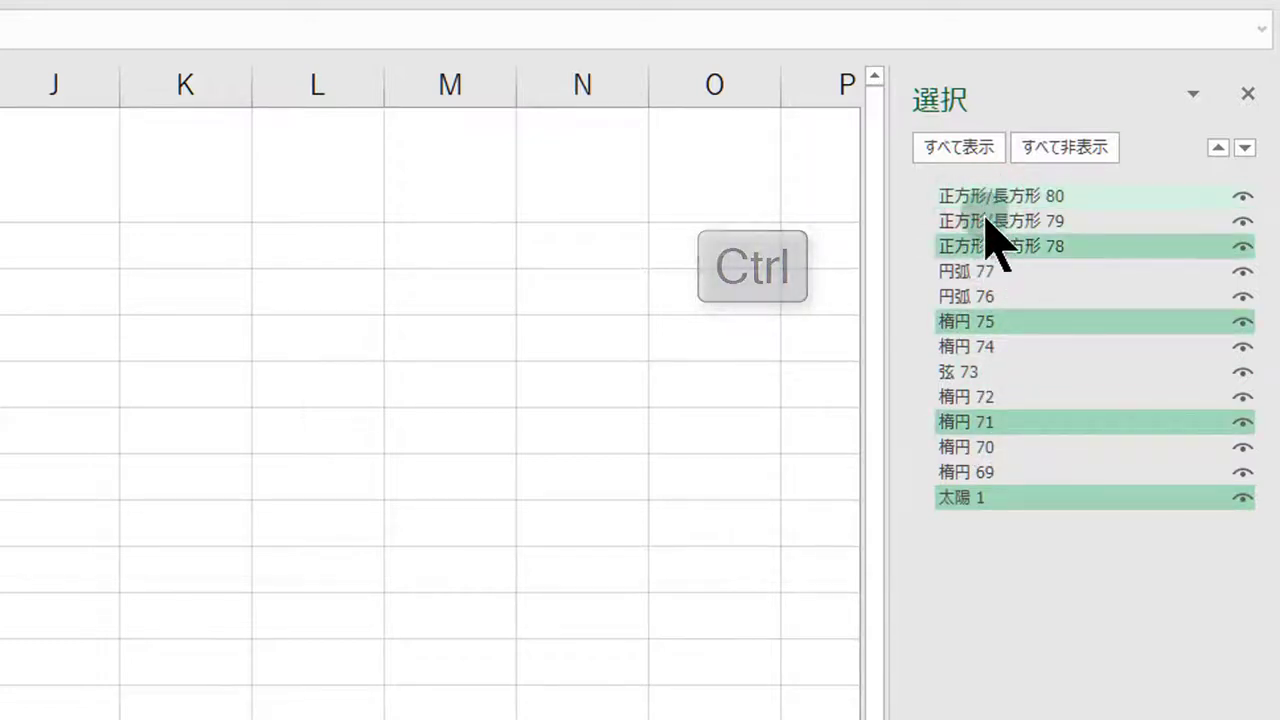
ctrl+click(985, 196)
ctrl+click(985, 272)
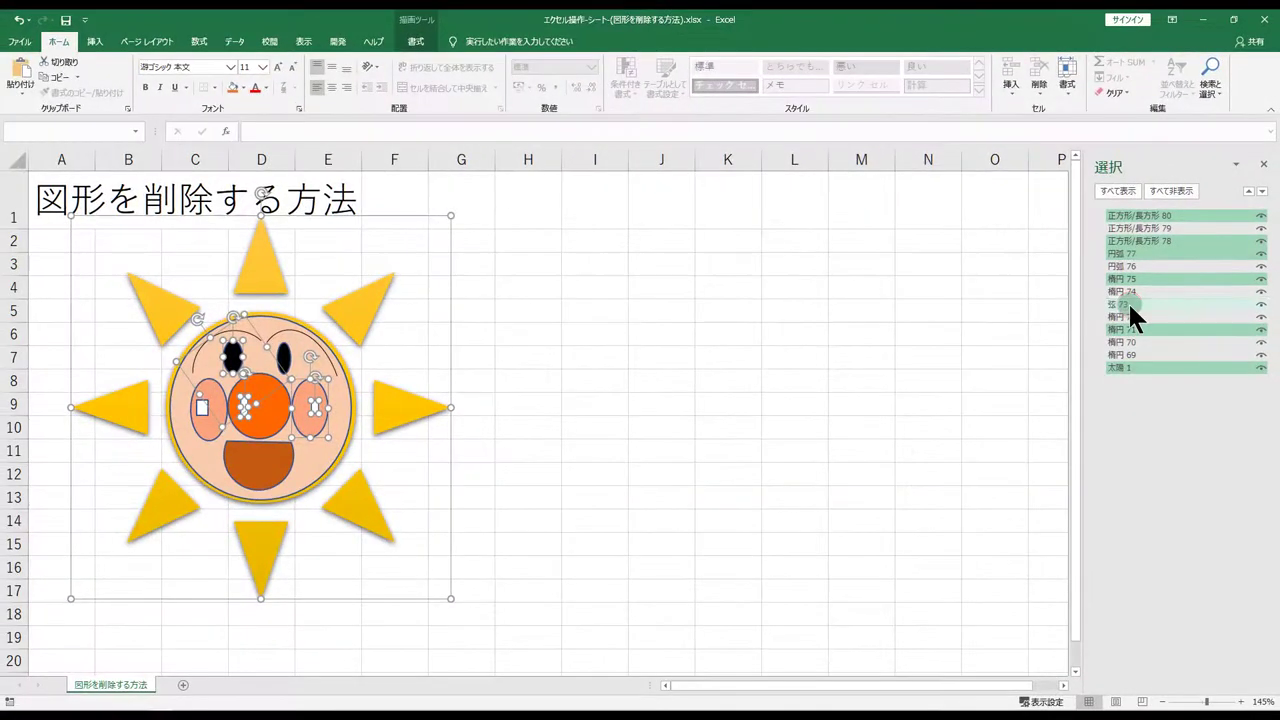
ctrl+click(982, 371)
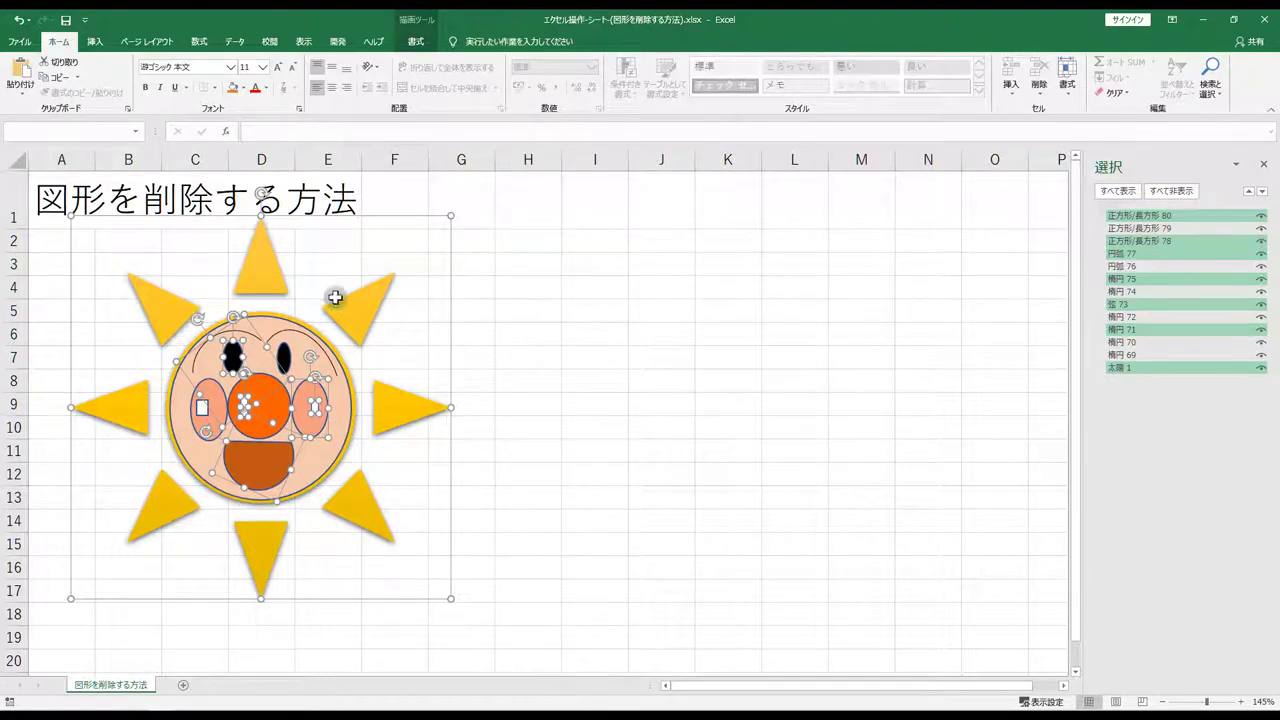
ctrl+click(1141, 364)
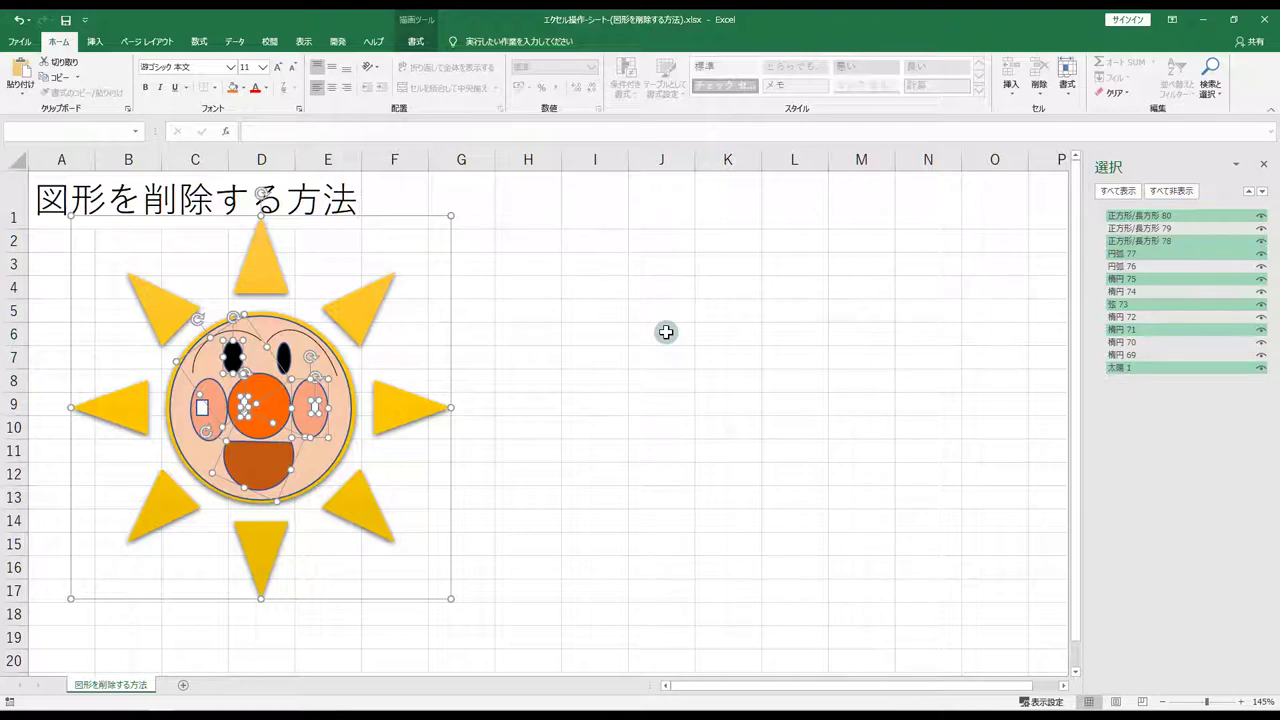
key(Delete)
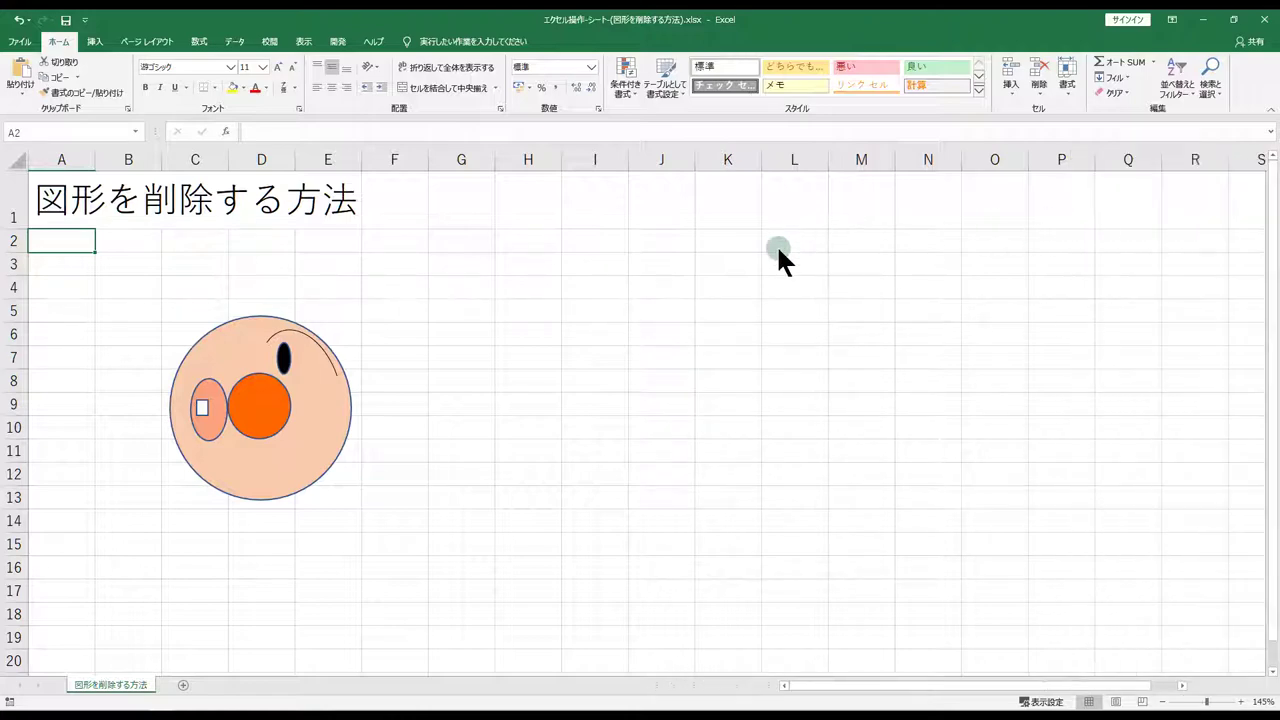
- Undo the deletion of the listed shapes and select cell A1
key(ctrl+z)
click(55, 215)
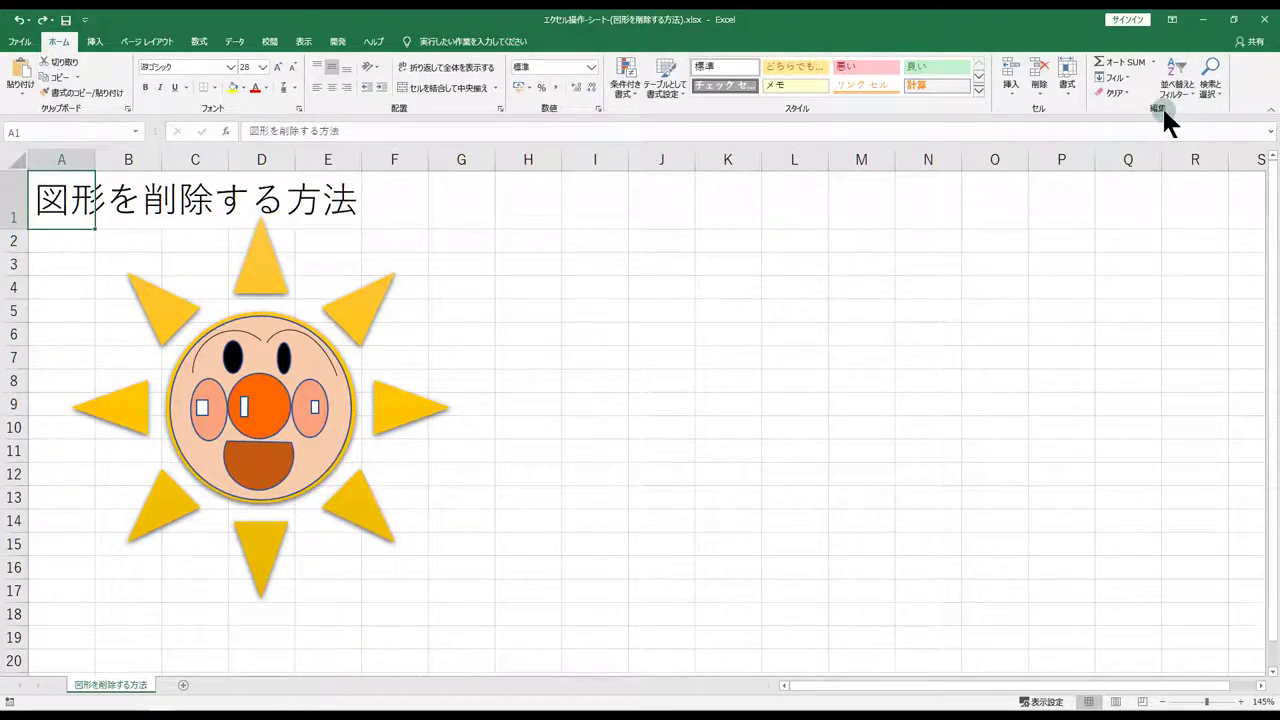
- Turn on object selection mode, enclose the whole sun-face drawing in a selection area, and delete all its shapes
click(1213, 88)
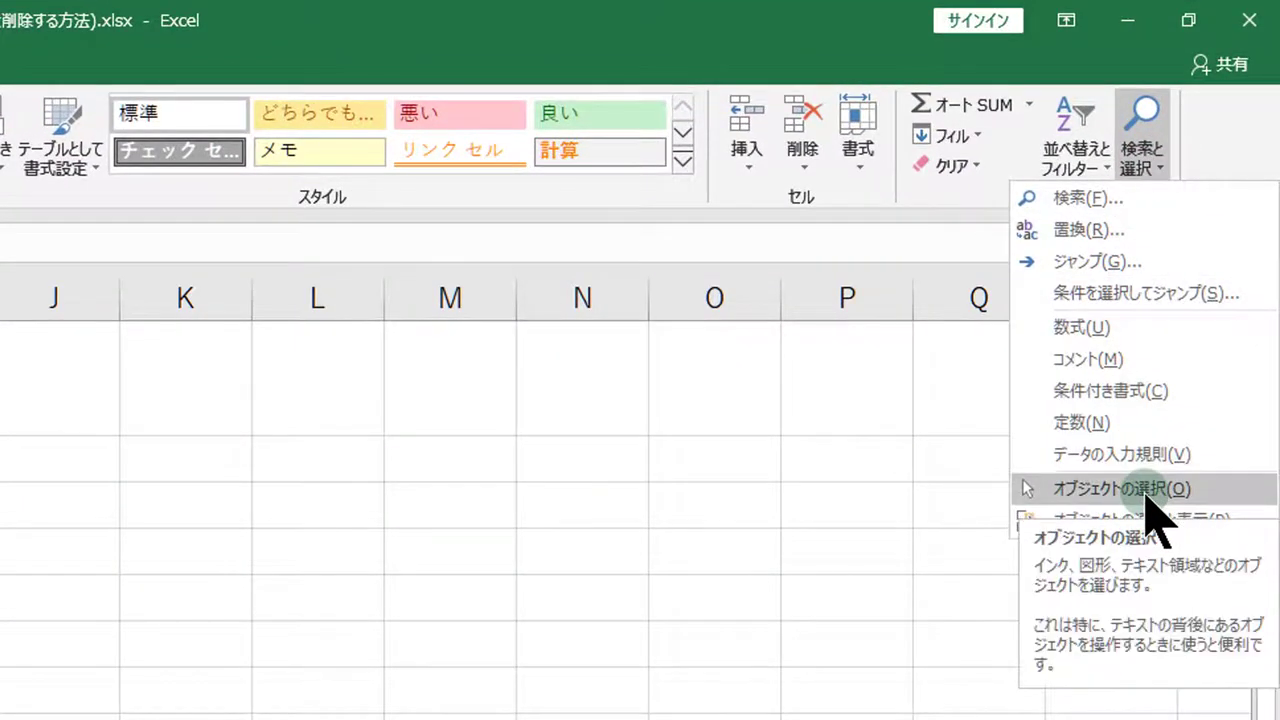
click(1145, 492)
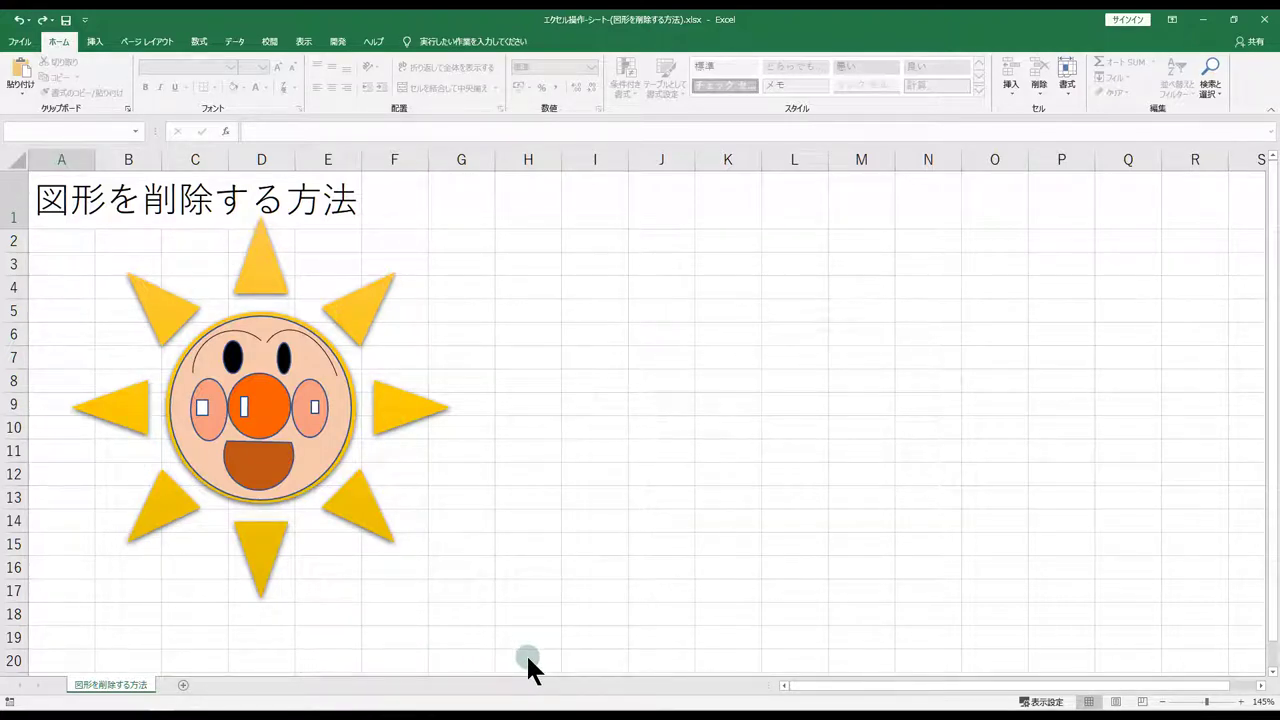
mouse_move(526, 653)
mouse_down()
mouse_move(211, 606)
mouse_move(137, 544)
mouse_move(93, 331)
mouse_move(34, 229)
mouse_move(30, 184)
mouse_up()
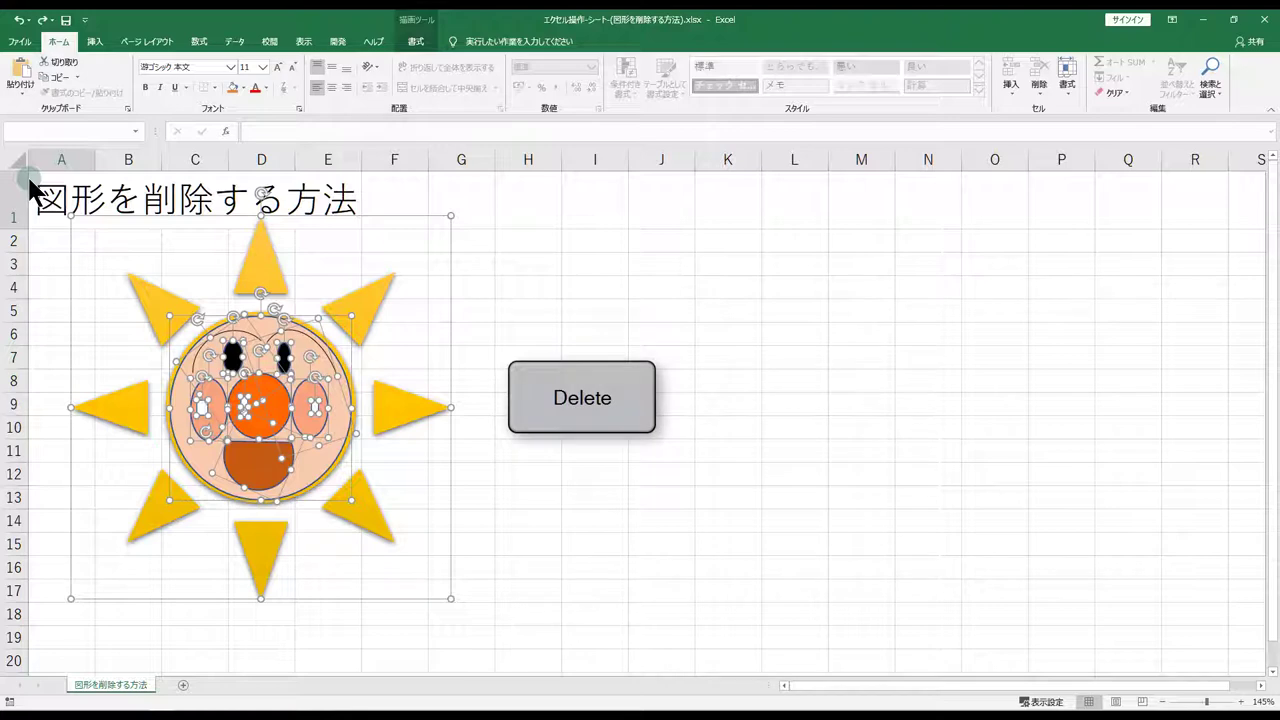
key(Delete)
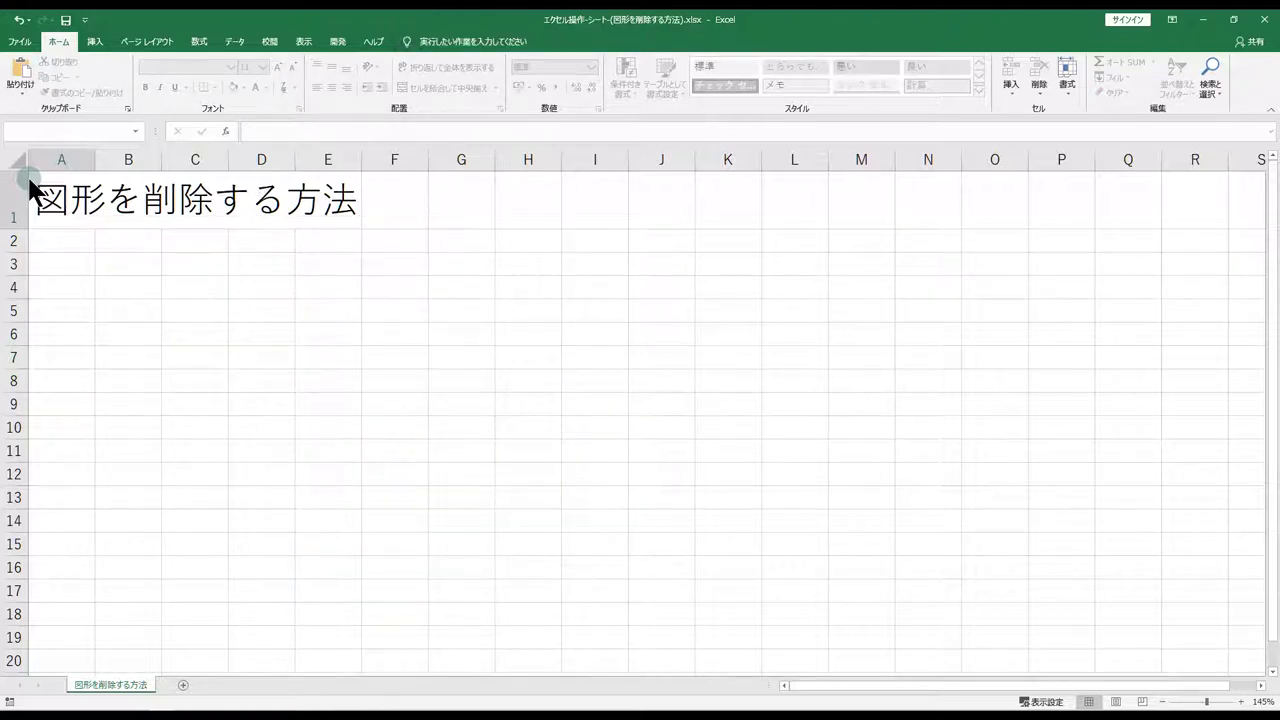
- Undo the deletion of the whole drawing and make cell A2 the active selection
key(ctrl+z)
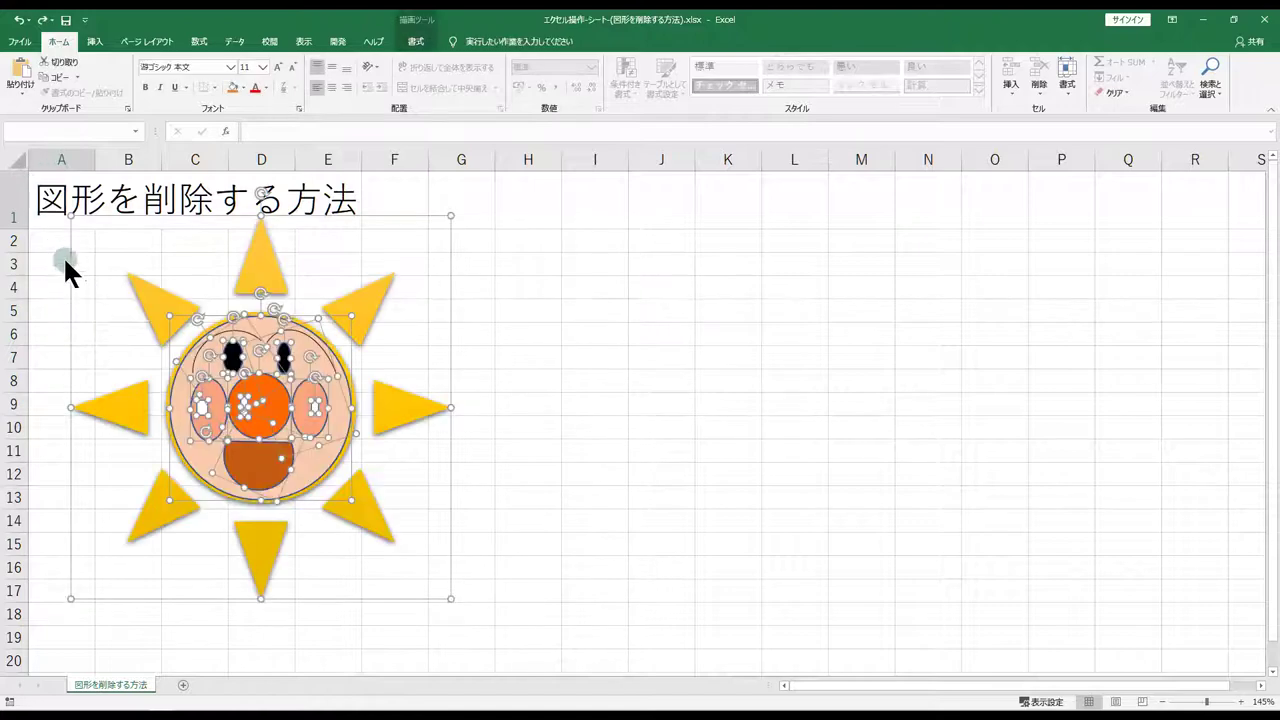
click(41, 231)
click(46, 239)
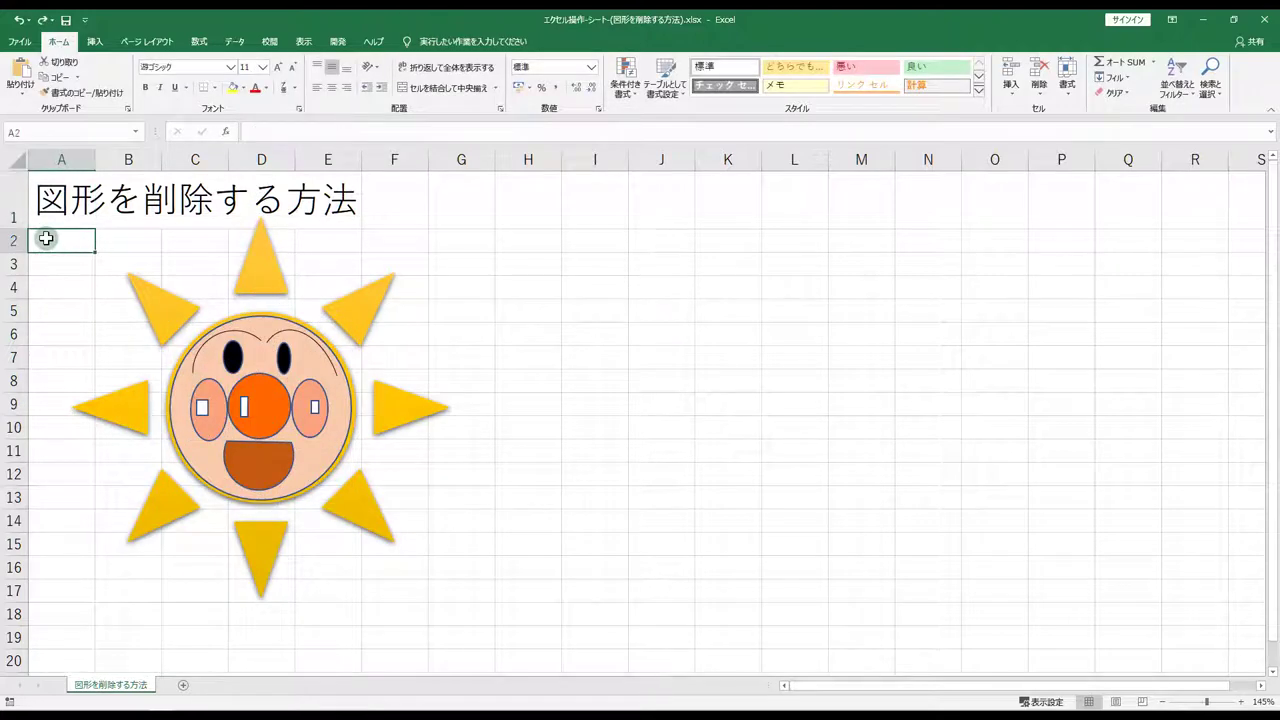
- Cut the two cheeks, nose, mouth, sun and both eyes from the drawing as one multiple selection
click(208, 395)
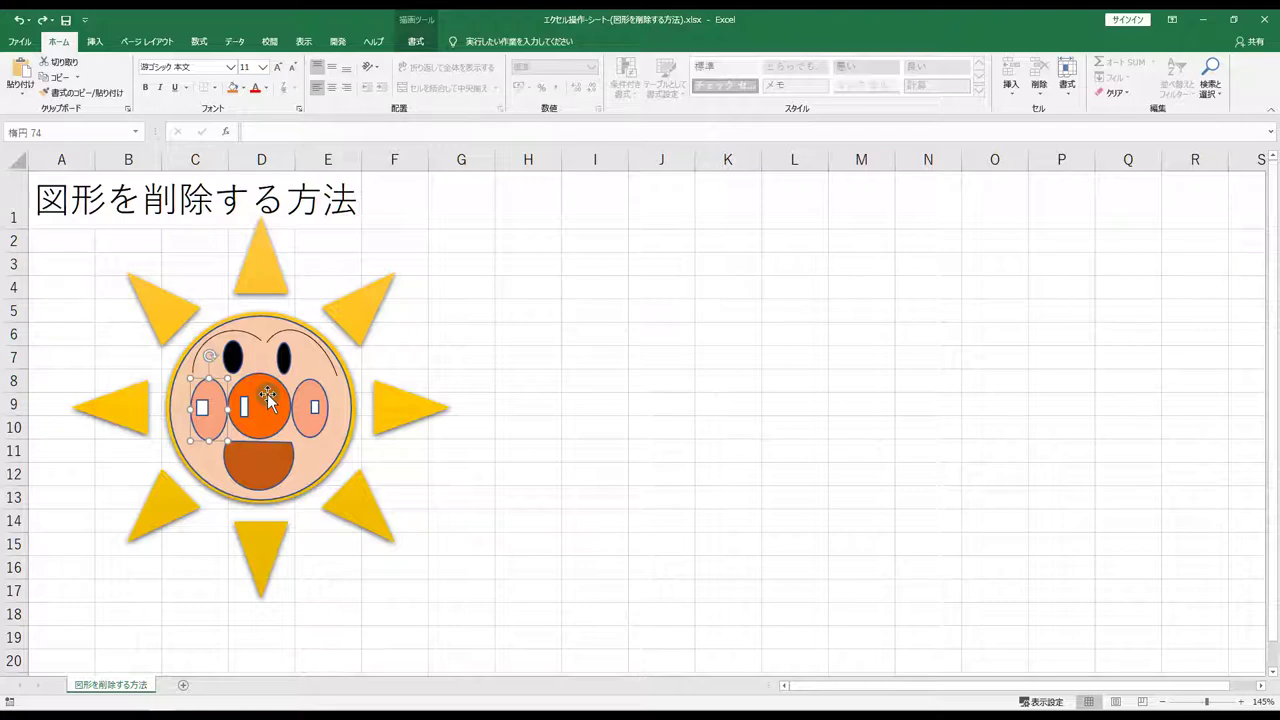
key(ctrl)
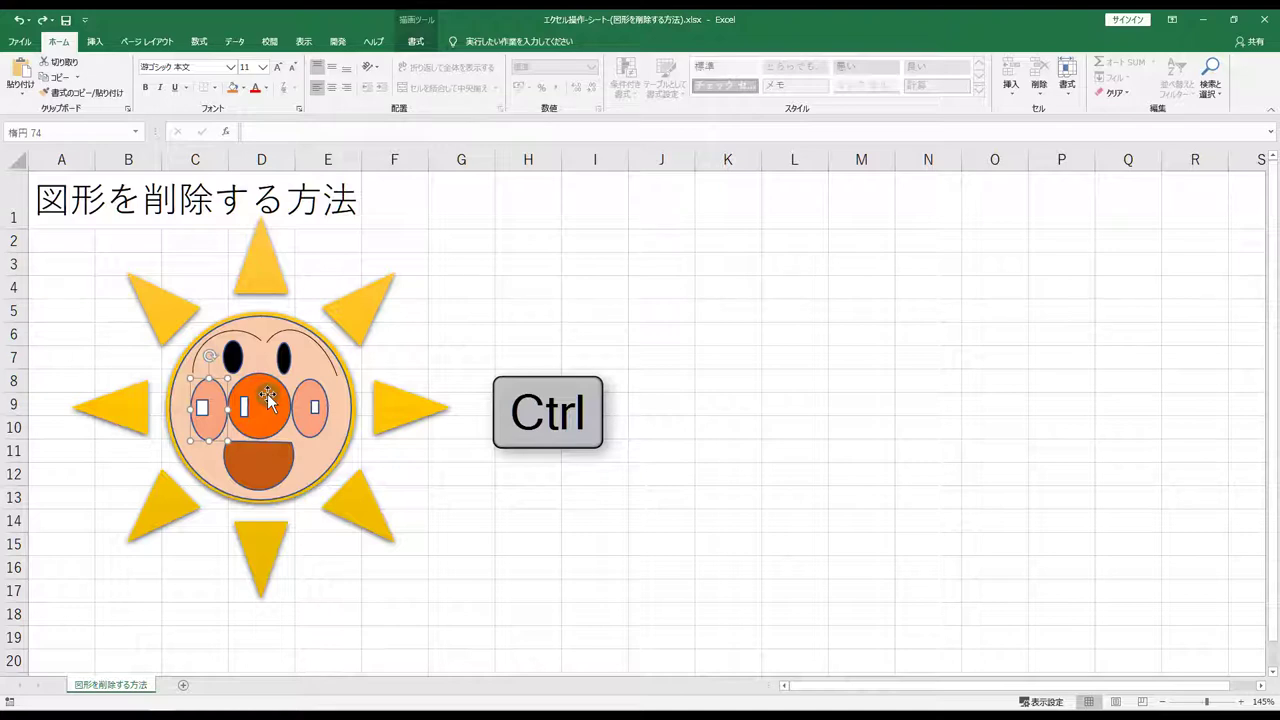
ctrl+click(270, 408)
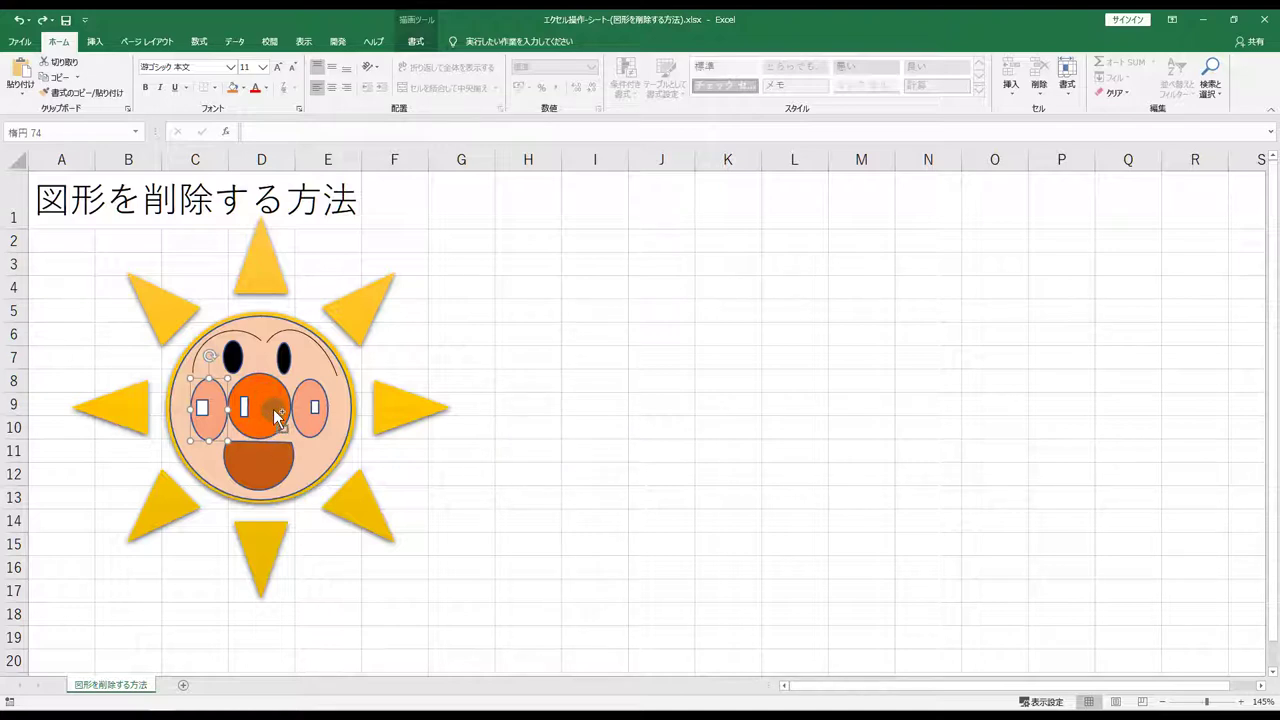
ctrl+click(303, 428)
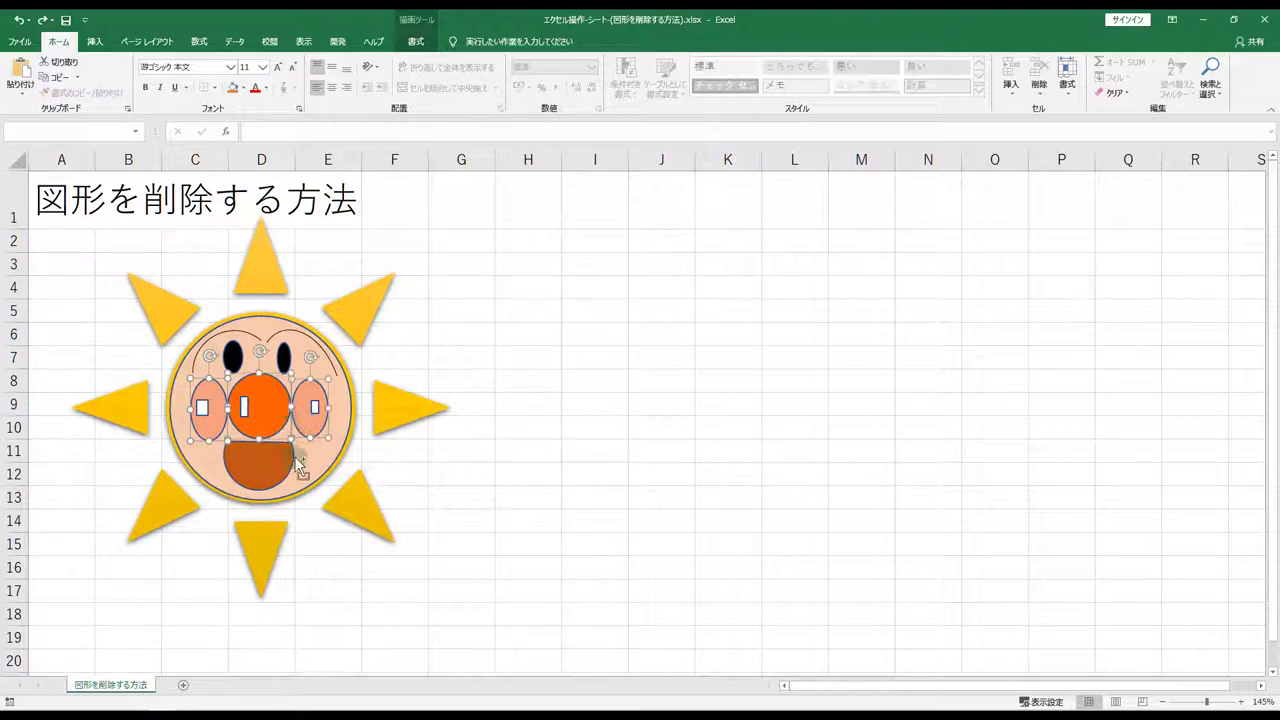
ctrl+click(283, 478)
ctrl+click(256, 256)
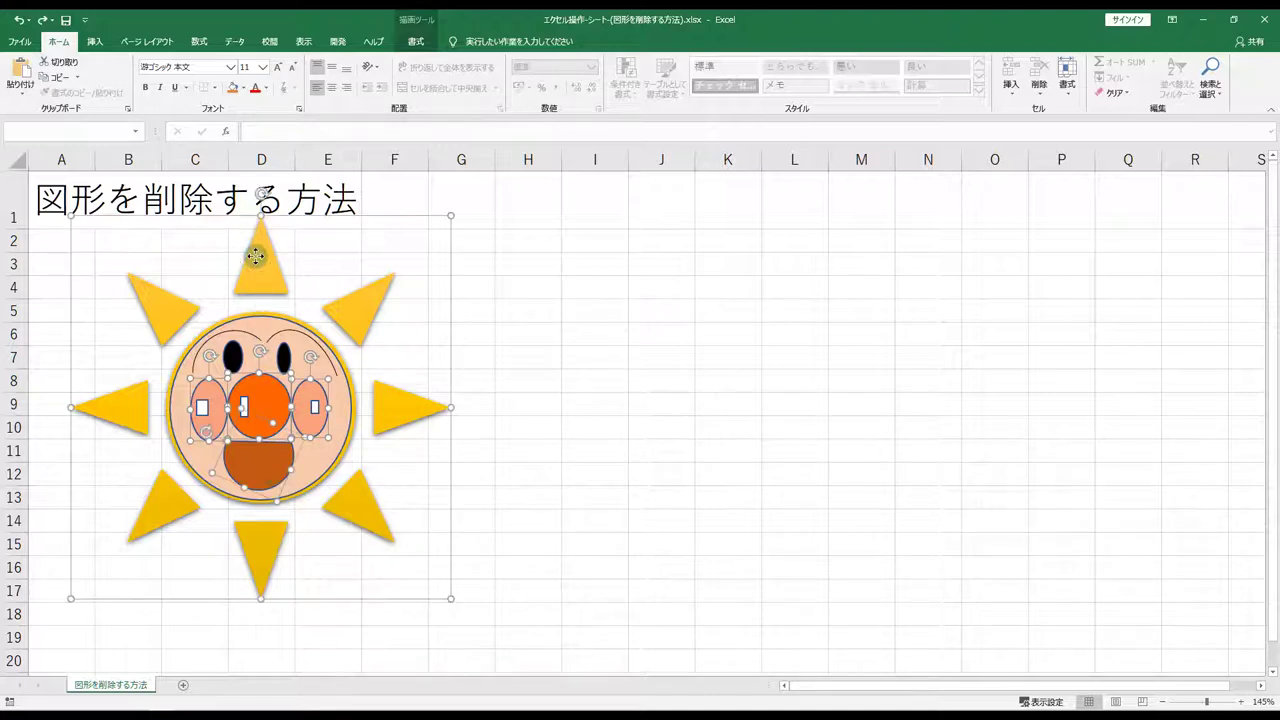
ctrl+click(236, 356)
ctrl+click(280, 356)
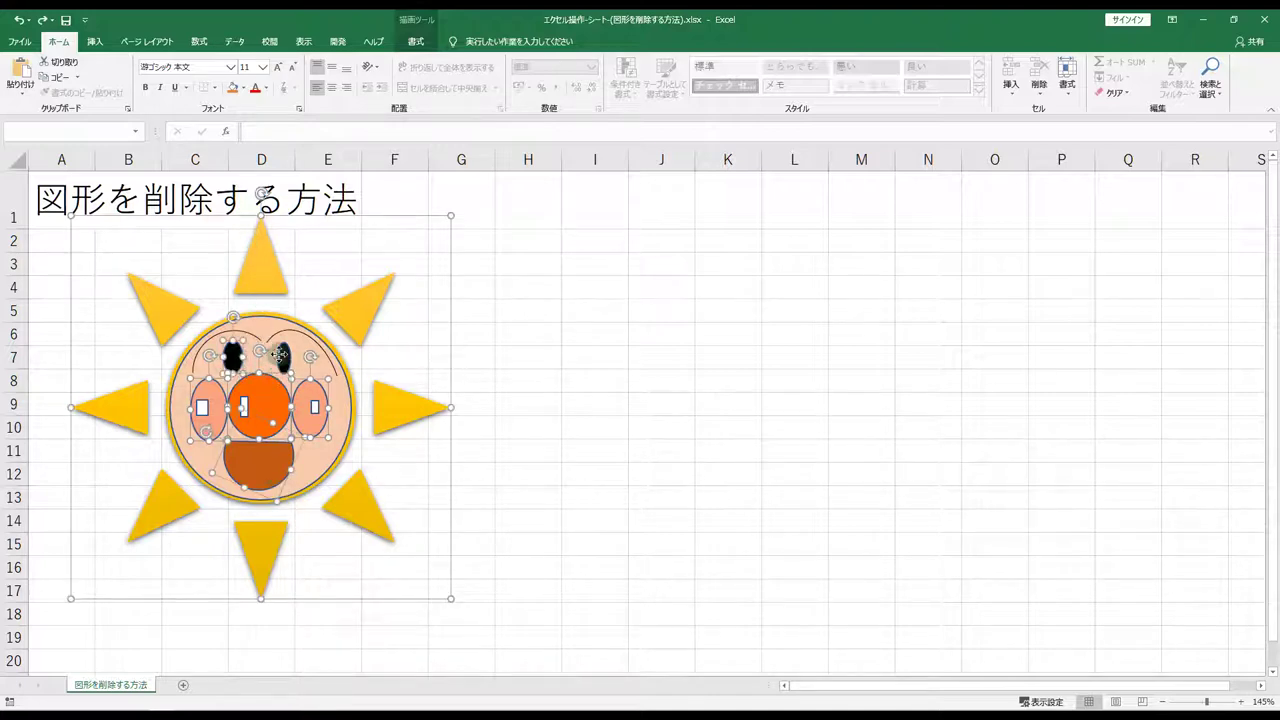
ctrl+click(280, 355)
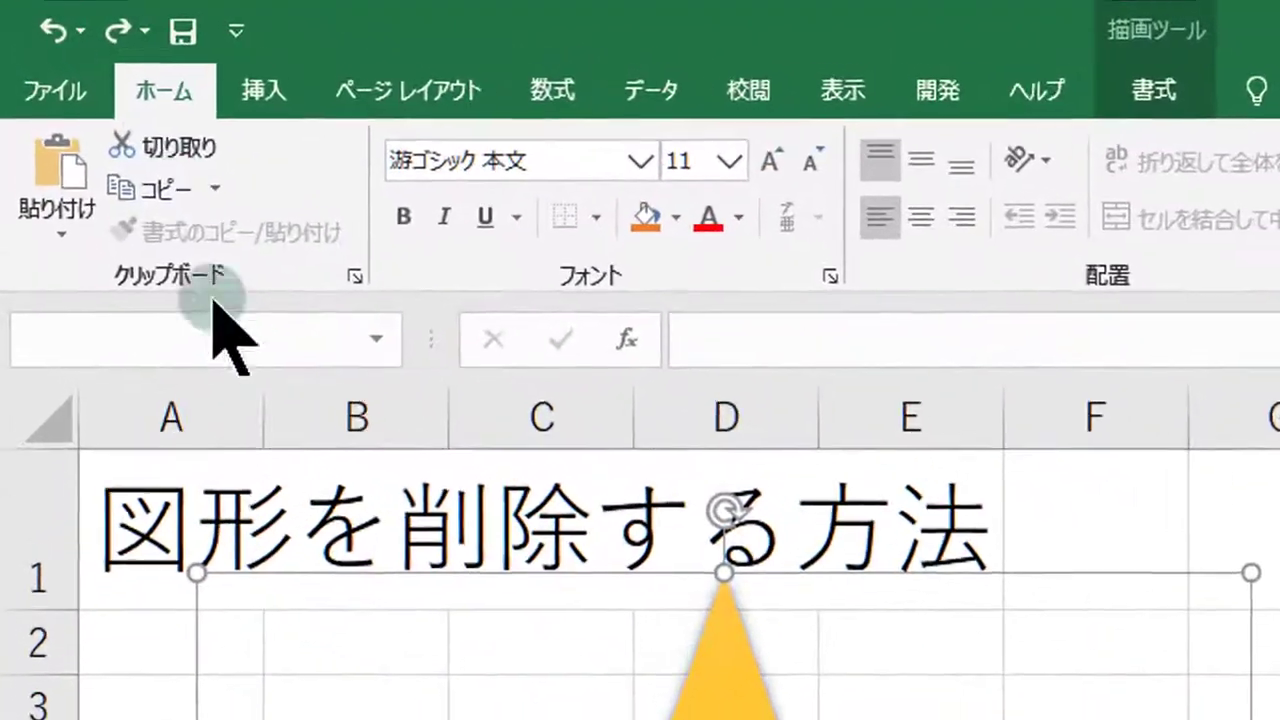
click(59, 38)
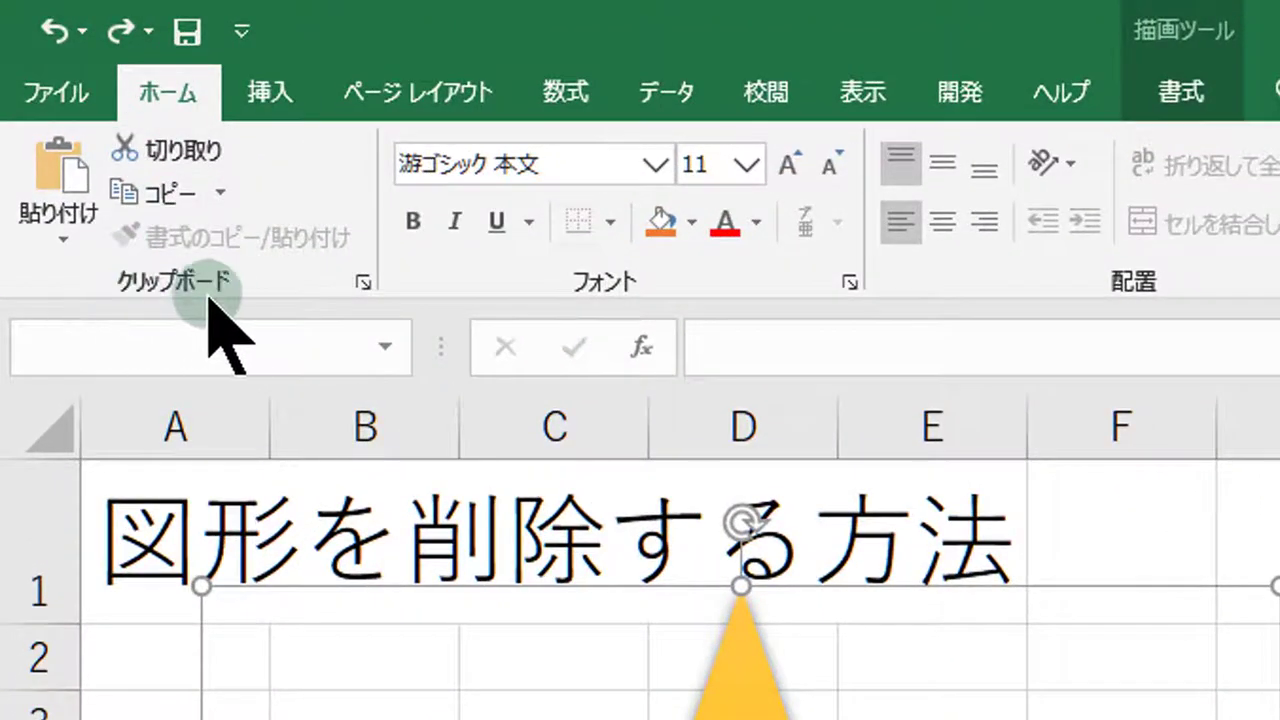
click(177, 164)
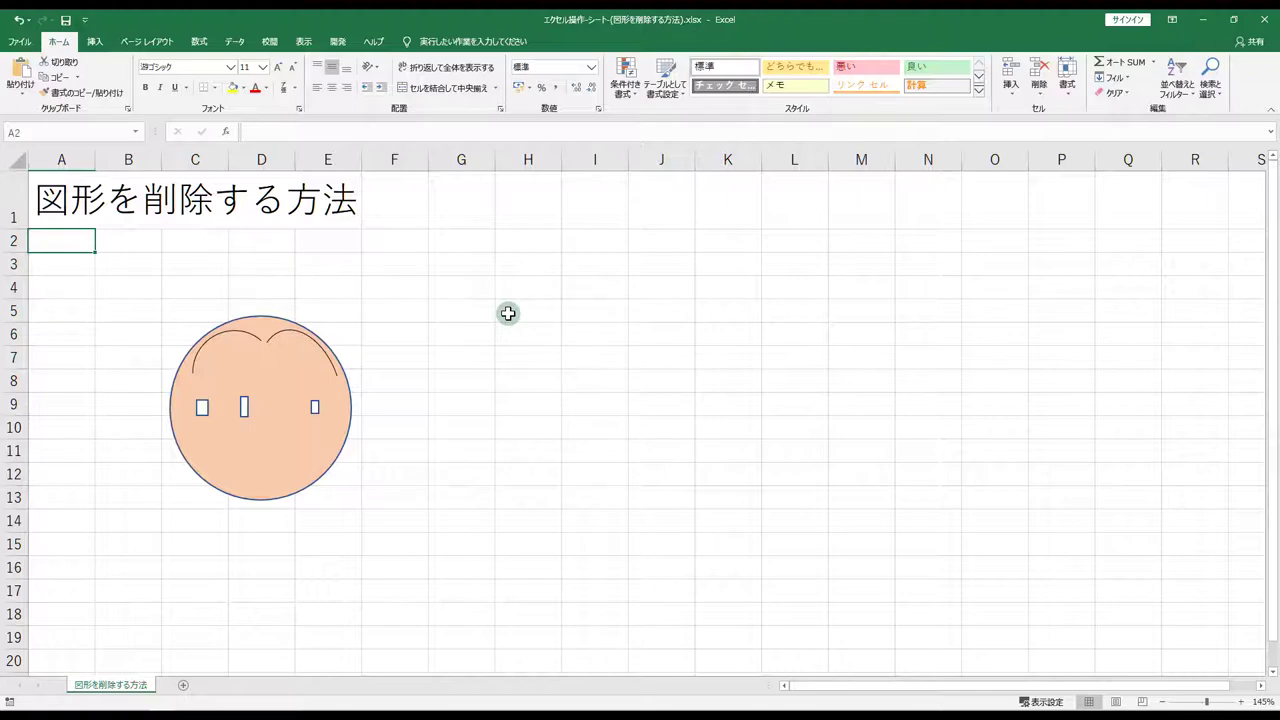
- Paste the cut sun and face shapes at cell H3
click(531, 258)
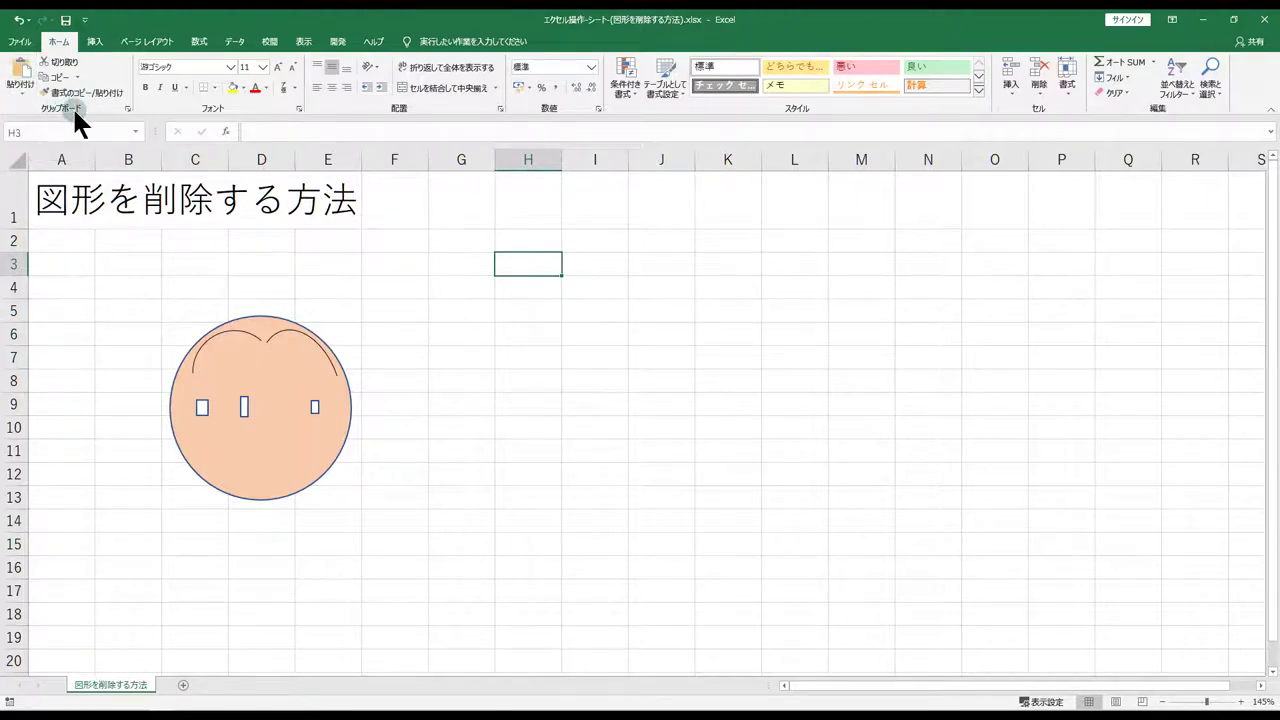
click(18, 72)
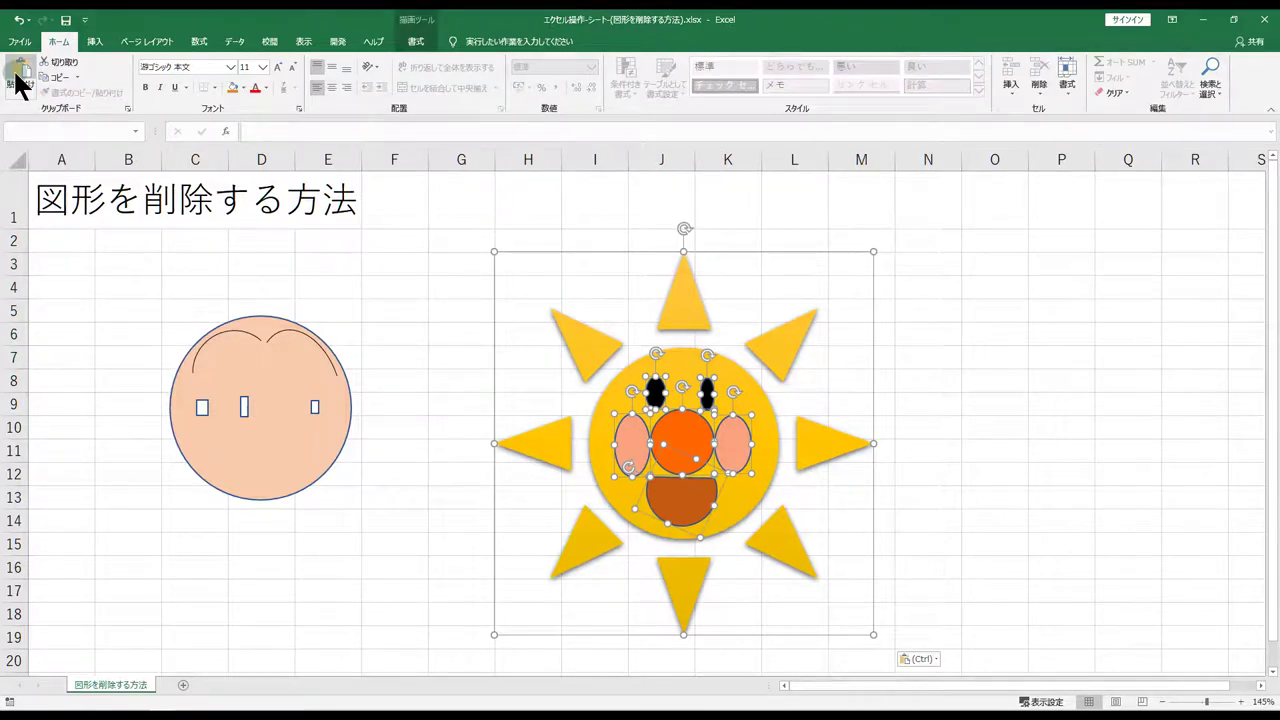
- Clear the current shape selection and delete the sun face's two cheeks and nose as one multiple selection
key(Escape)
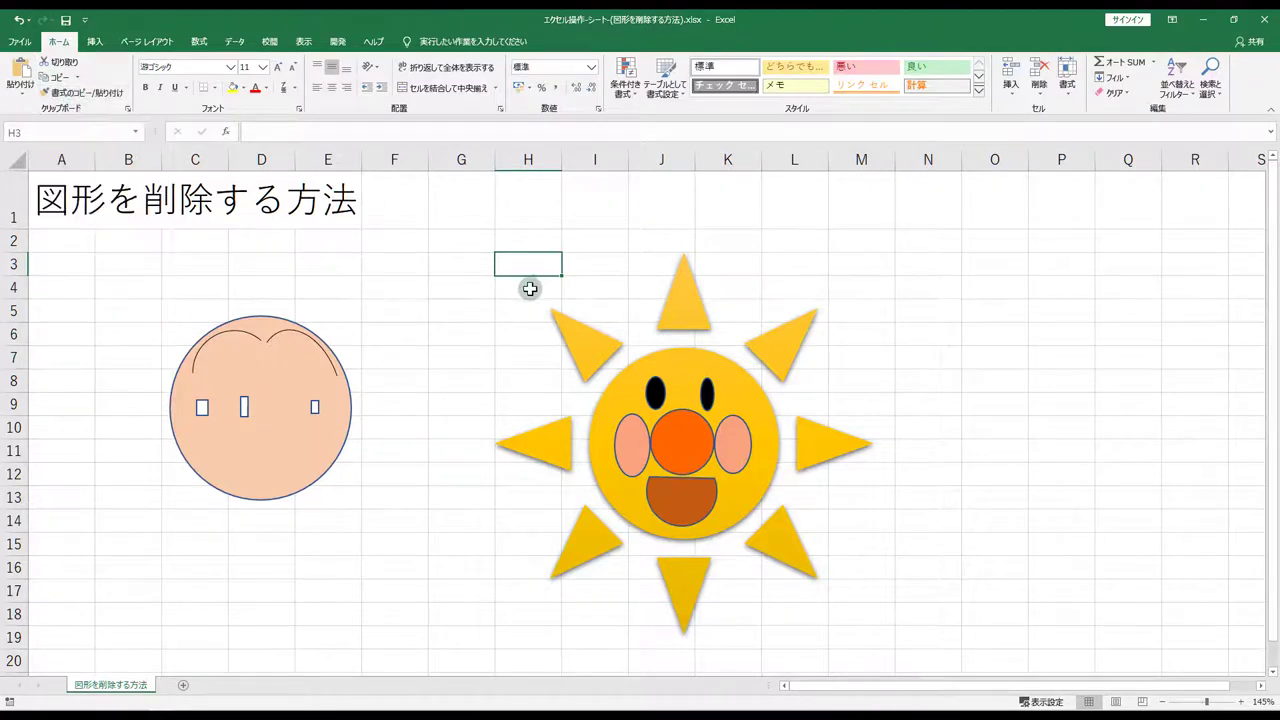
click(633, 458)
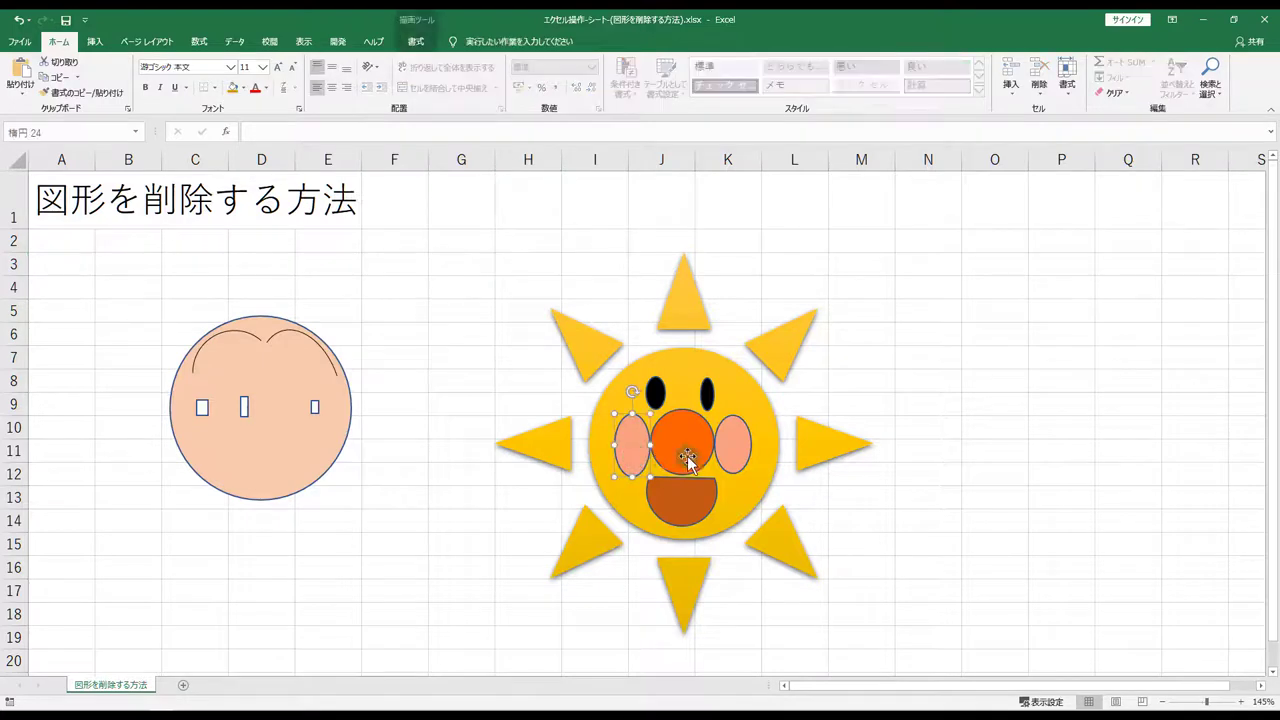
shift+click(735, 458)
shift+click(688, 452)
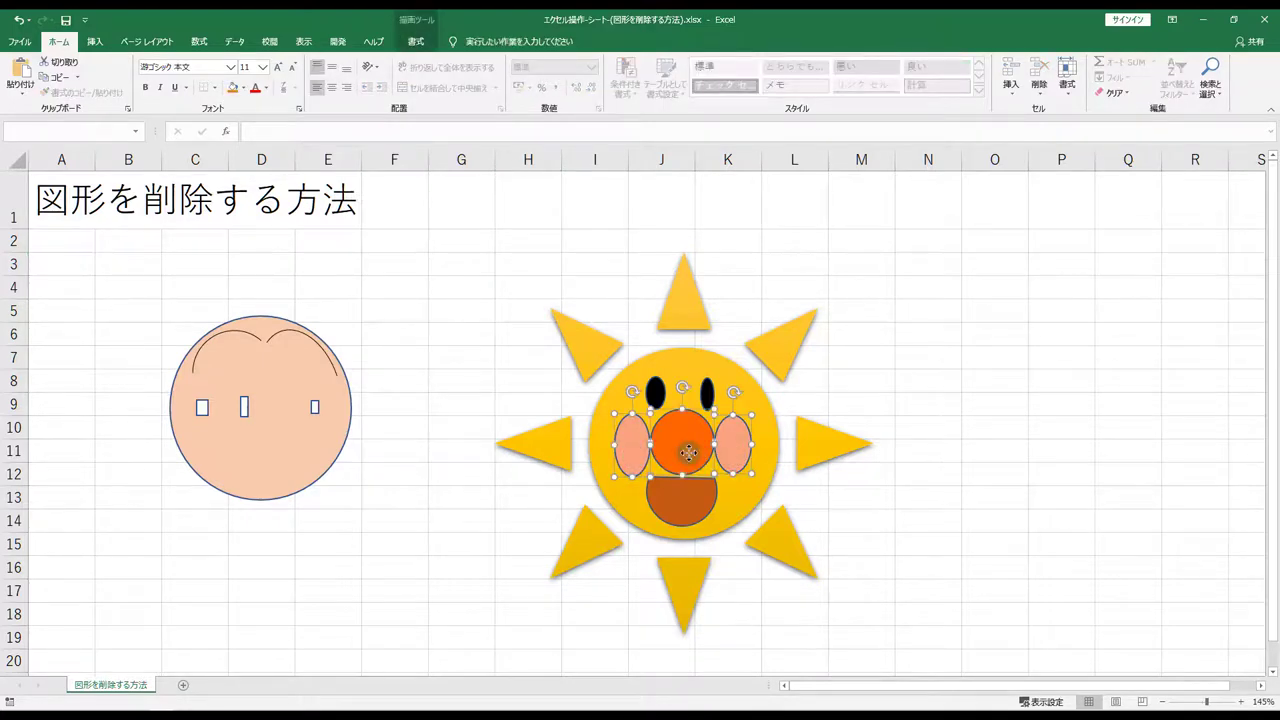
key(Delete)
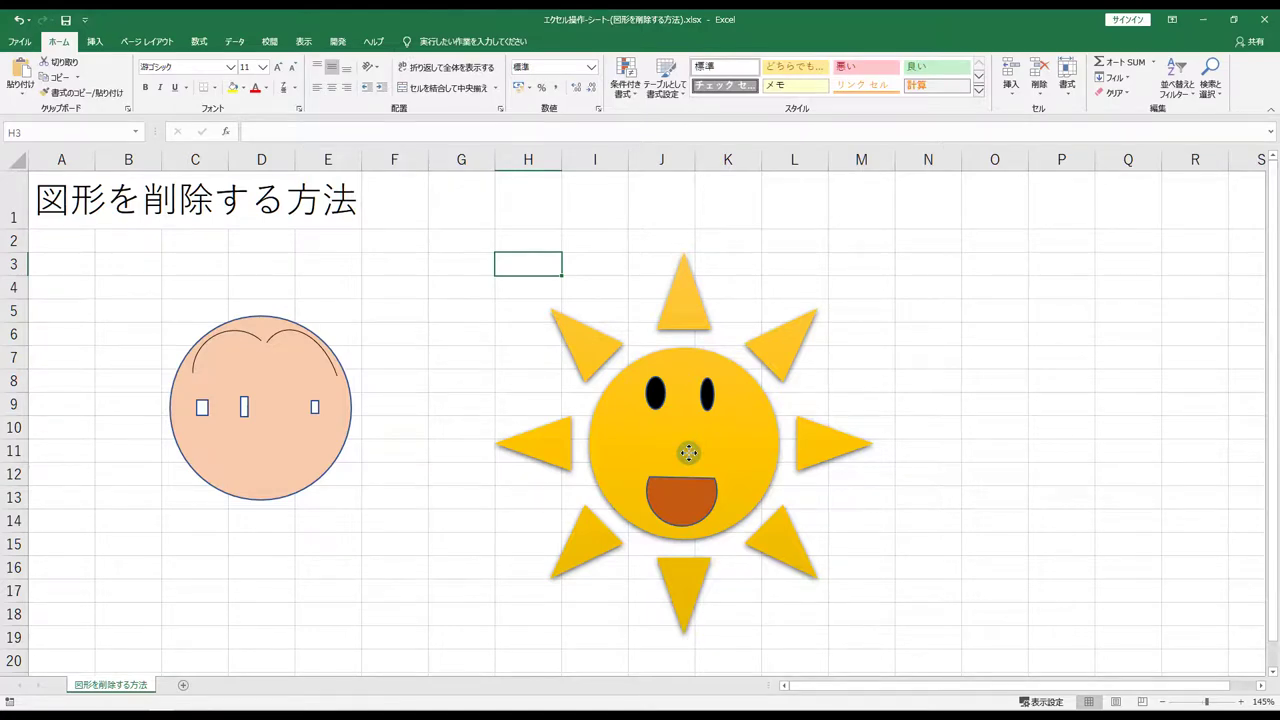
- Undo and redo the deletion of the two cheeks and nose
key(ctrl+z)
key(ctrl+y)
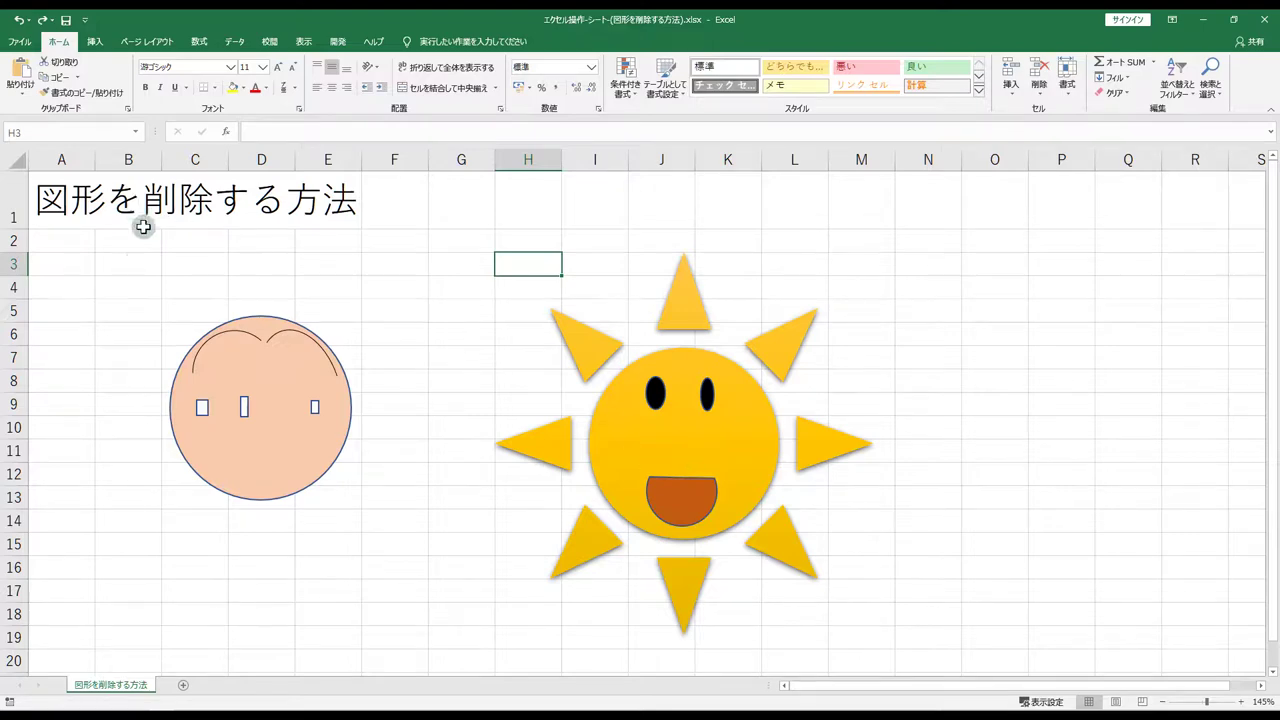
- Make cell A2 active and delete the yellow sun shape behind the eyes and mouth
click(60, 242)
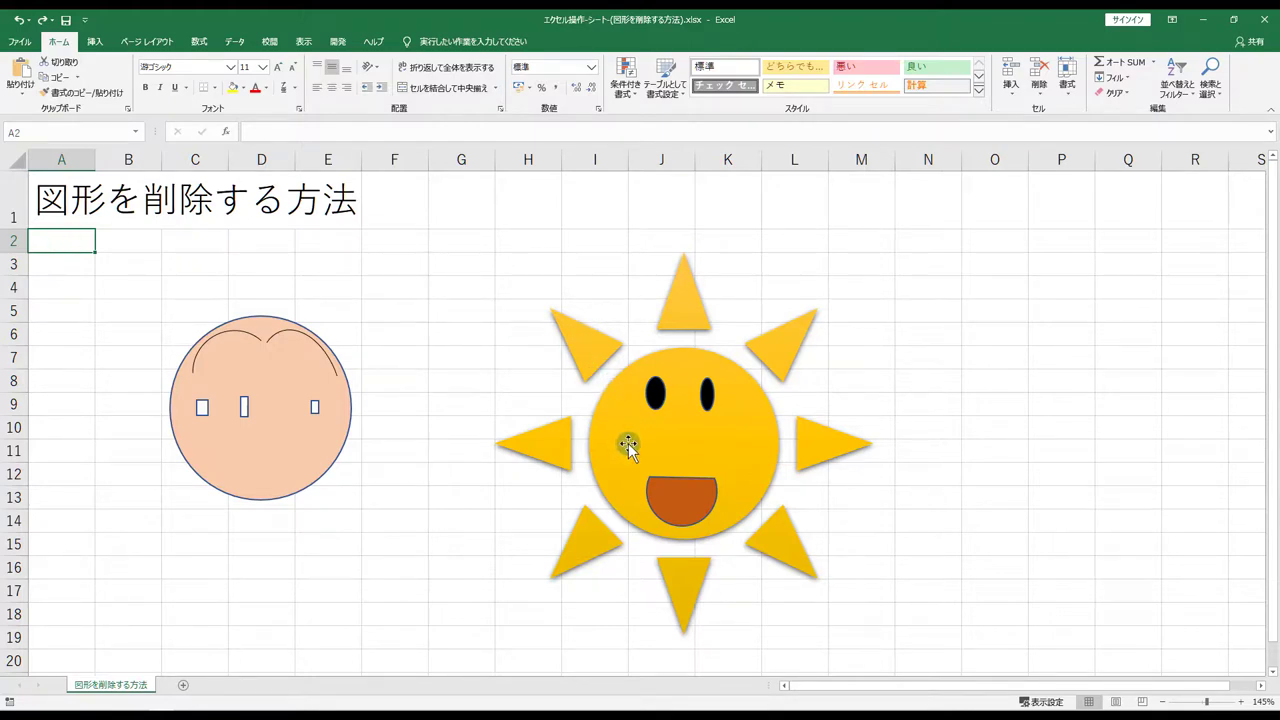
click(702, 443)
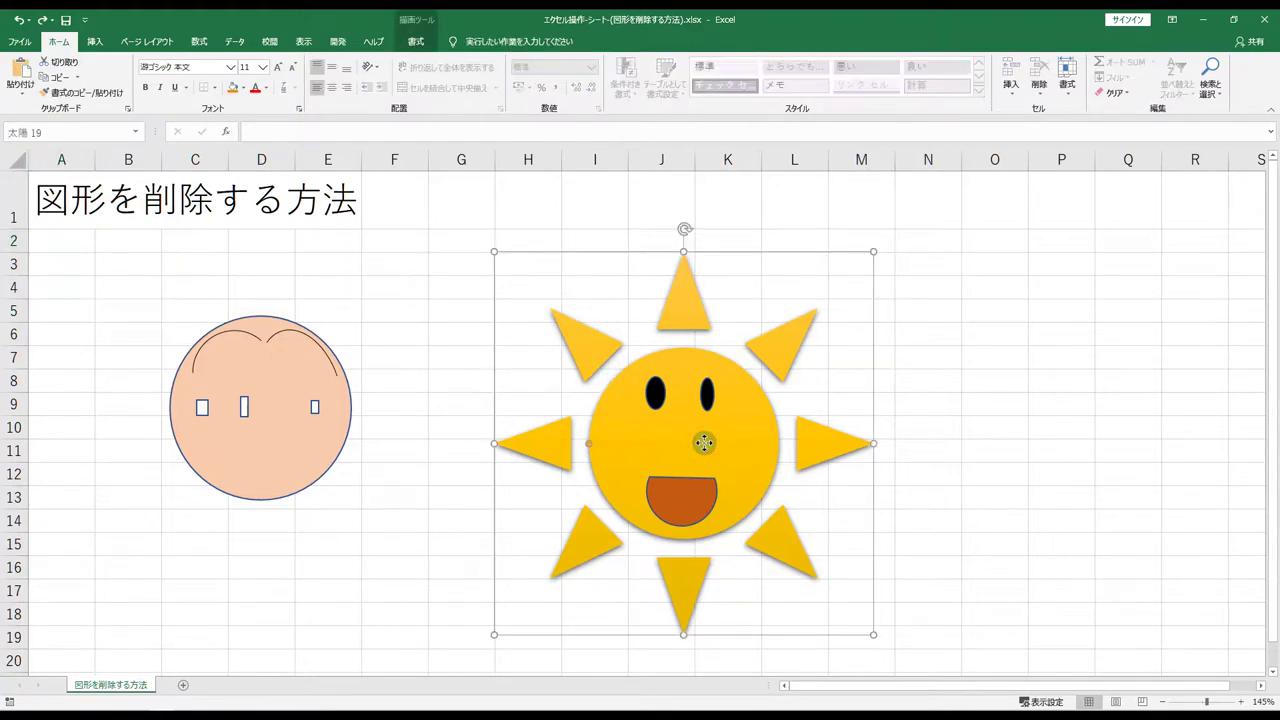
key(Delete)
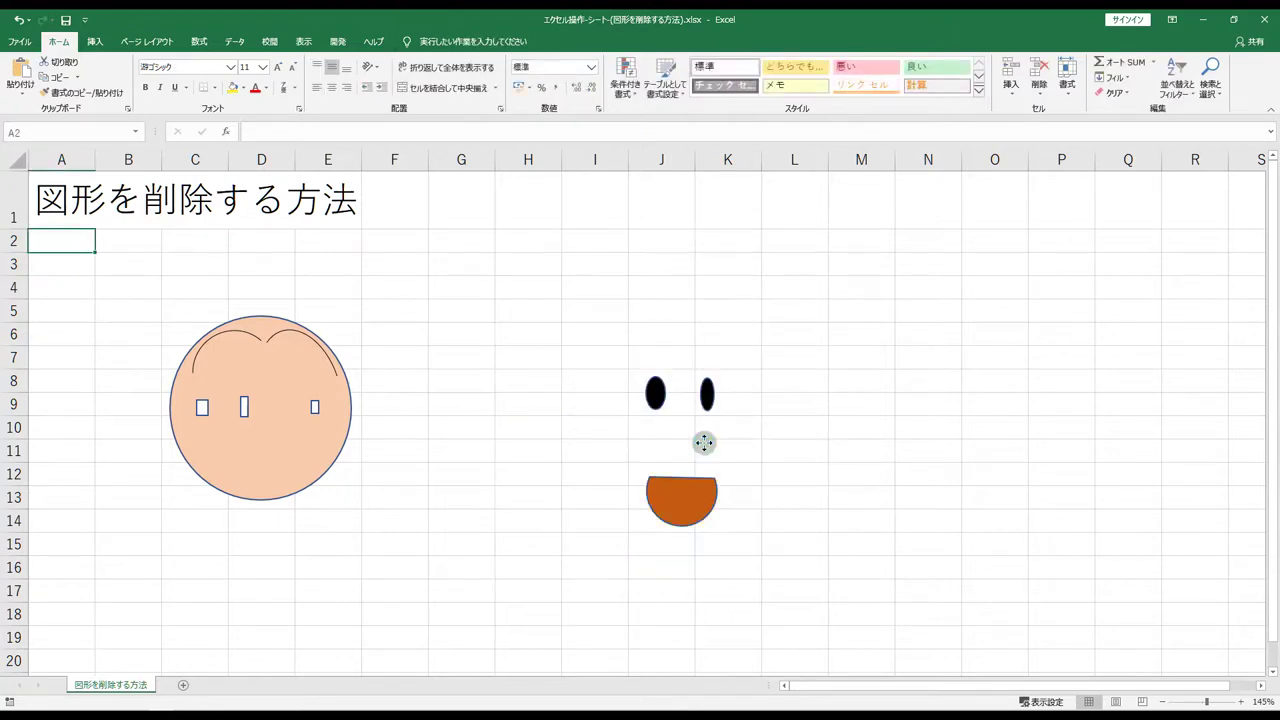